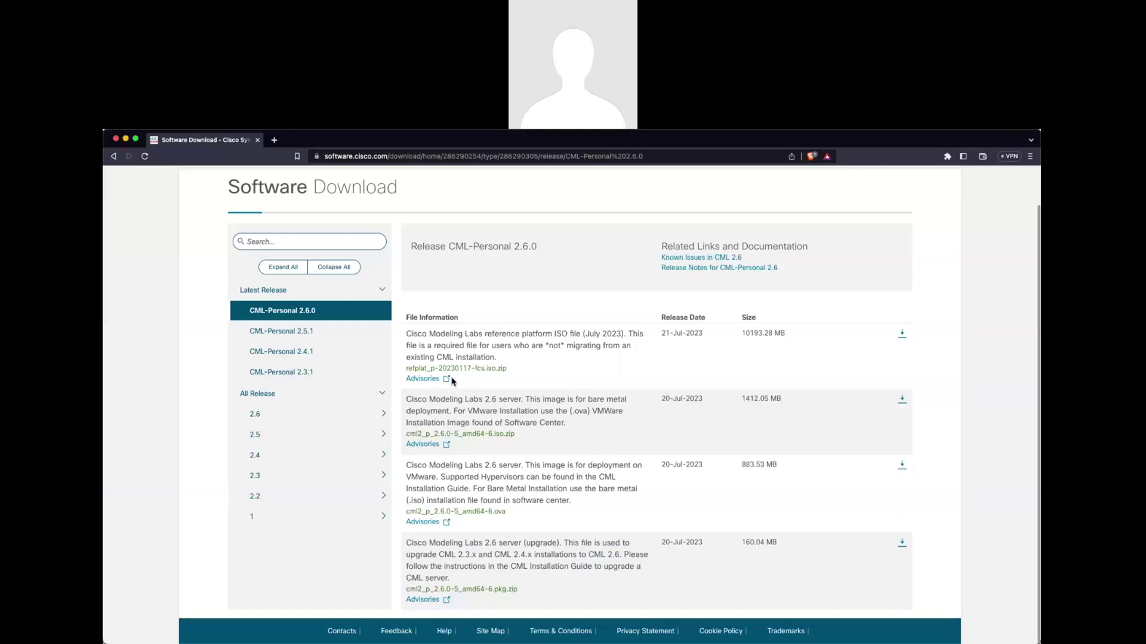
Show the details of the refplat ISO zip on the CML-Personal 2.6.0 download page.
{"action": "left_click", "coordinate": [418, 369]}
{"action": "mouse_move", "coordinate": [489, 375]}
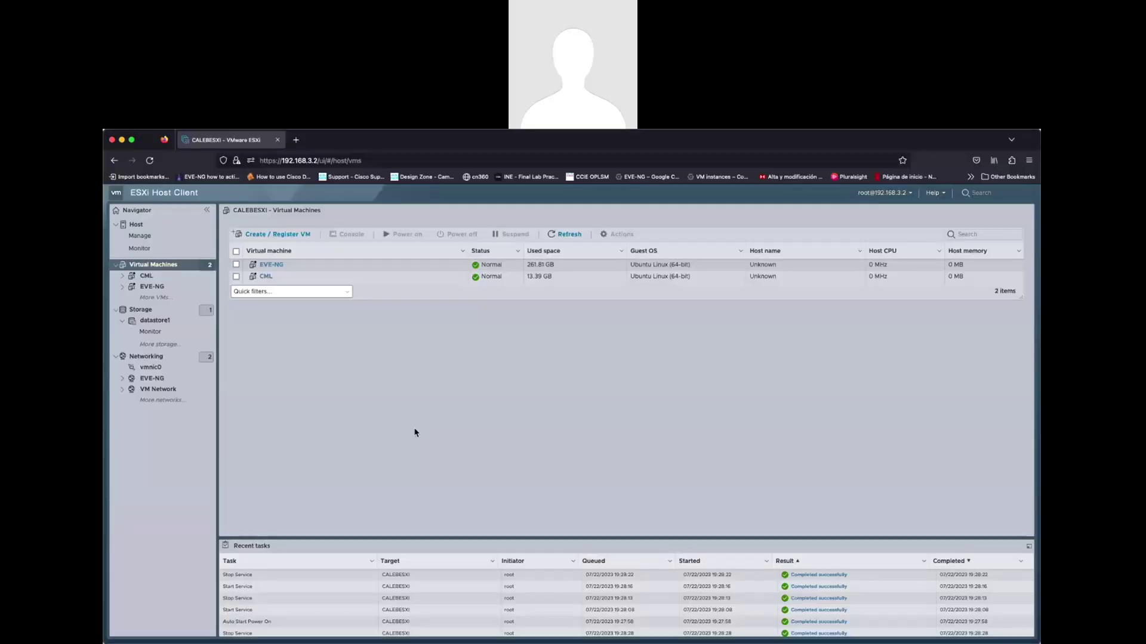
Confirm refplat-20230117-fcs.iso sits in datastore1's .sdd.sf folder using the datastore browser.
{"action": "left_click", "coordinate": [152, 310]}
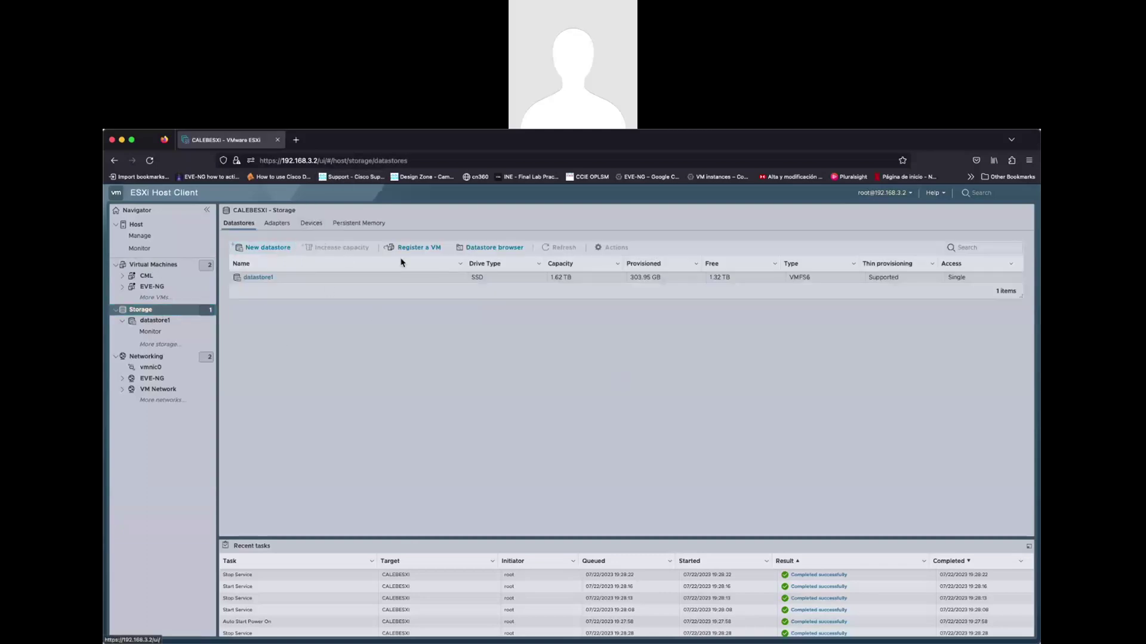
{"action": "left_click", "coordinate": [493, 248]}
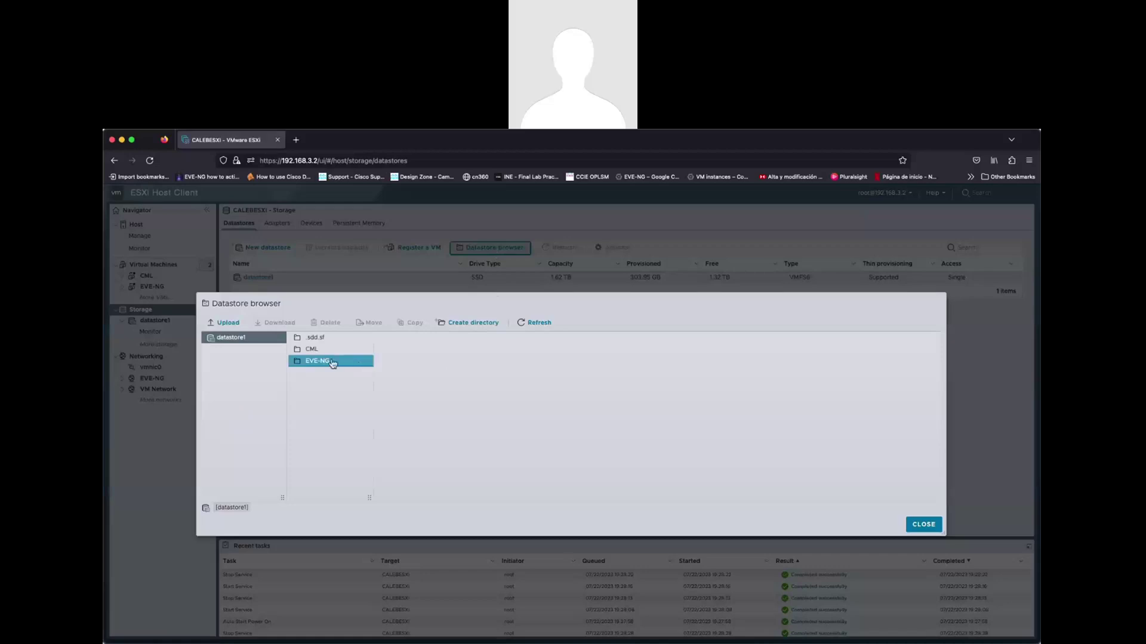
{"action": "left_click", "coordinate": [321, 338]}
{"action": "left_click", "coordinate": [427, 361]}
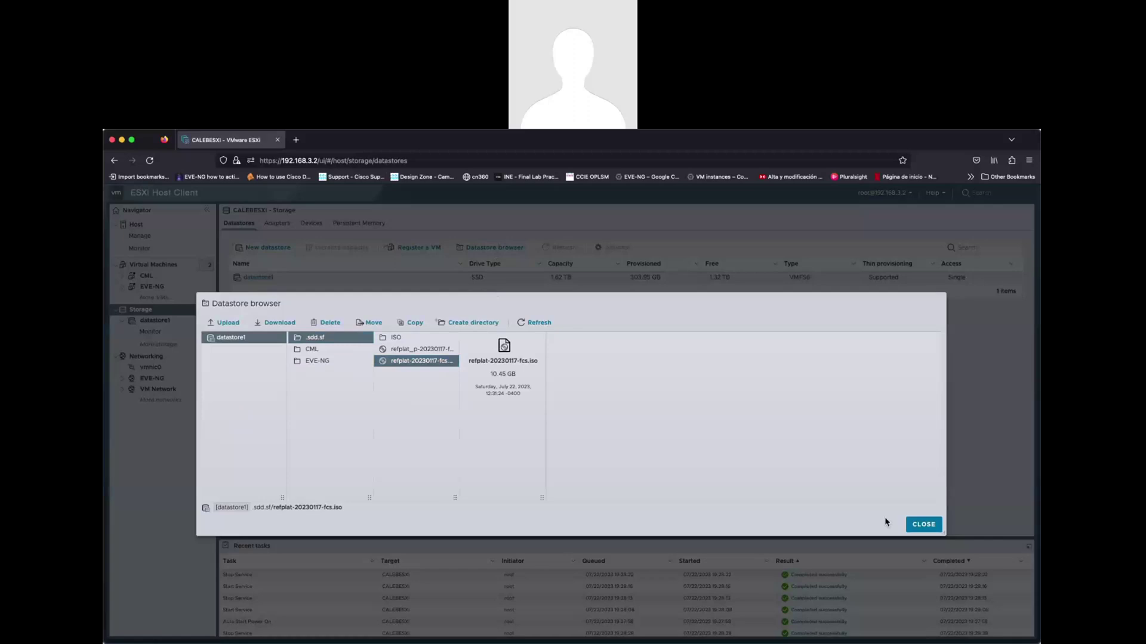
{"action": "left_click", "coordinate": [919, 525]}
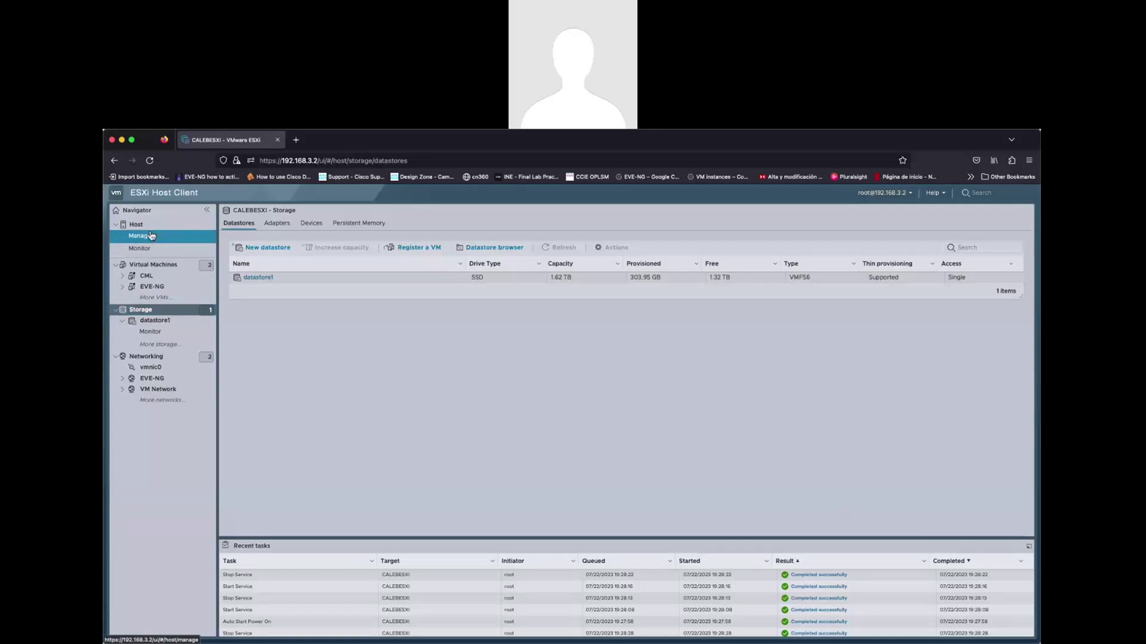
Start a new virtual machine that deploys from an OVF or OVA file.
{"action": "left_click", "coordinate": [164, 265]}
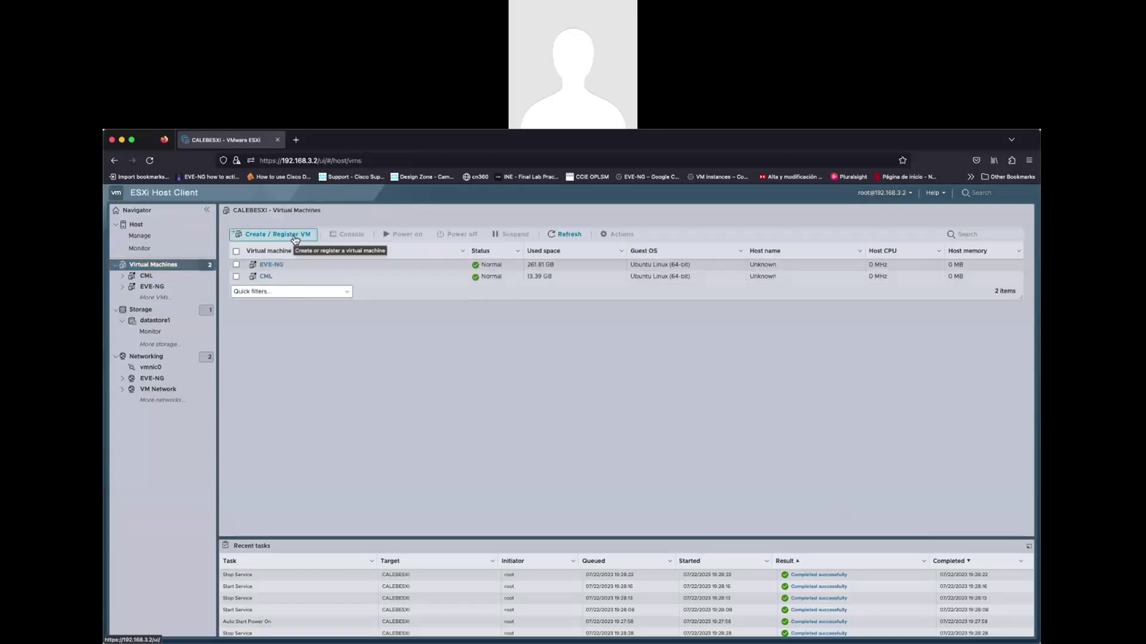
{"action": "left_click", "coordinate": [294, 237]}
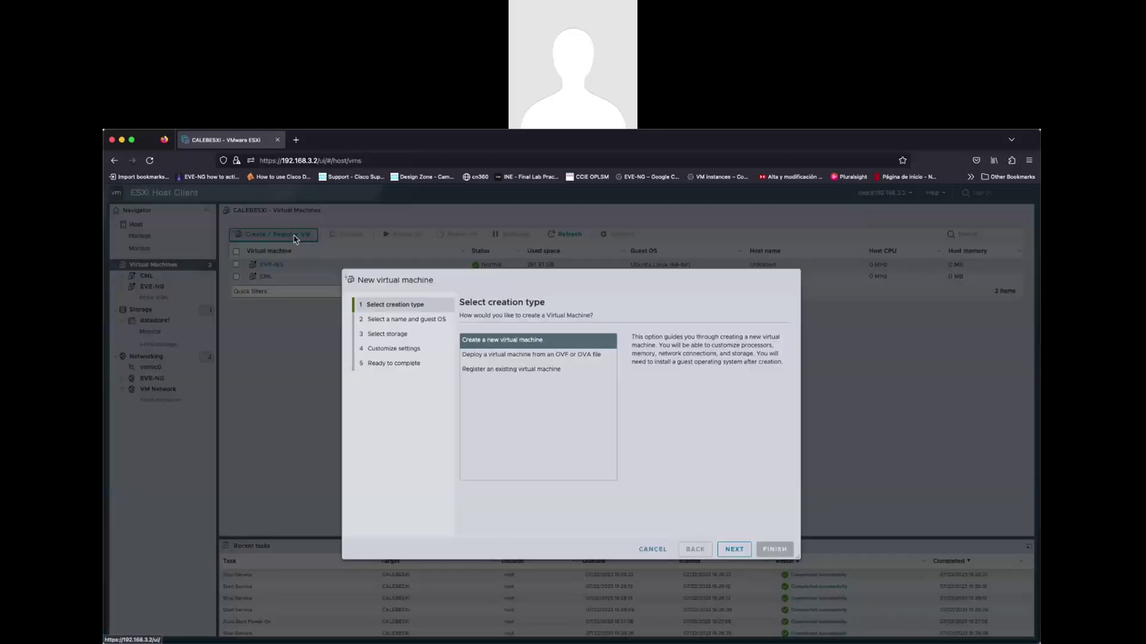
{"action": "left_click", "coordinate": [550, 357]}
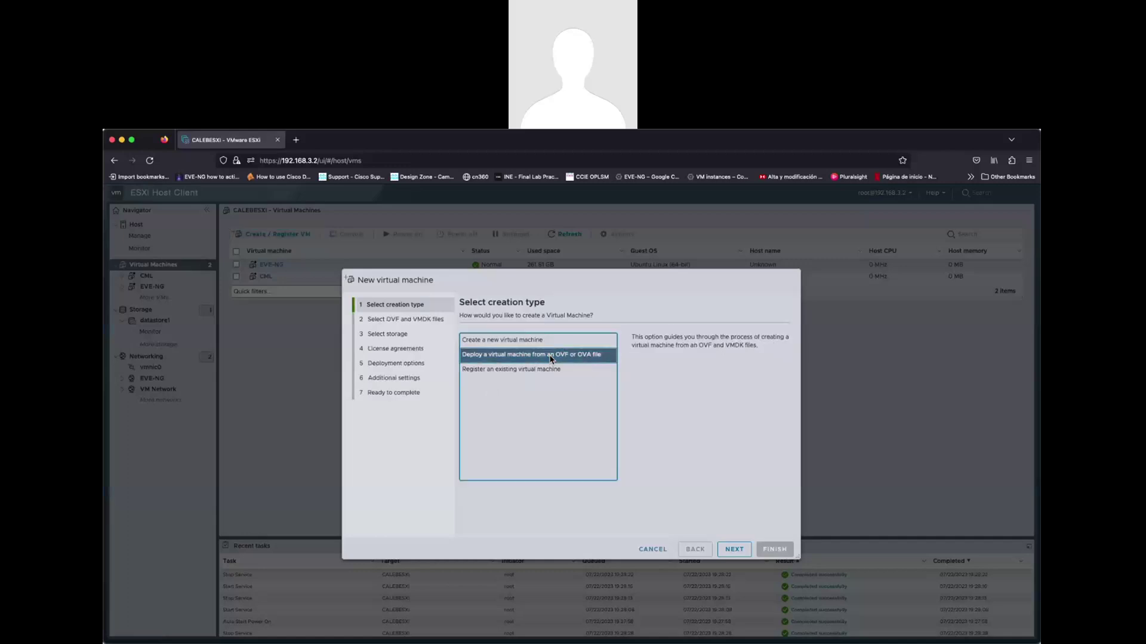
{"action": "left_click", "coordinate": [734, 550]}
Name the VM CML_2 and attach cml2_p_2.6.0-5_amd64-6.ova as its image.
{"action": "left_click", "coordinate": [513, 350]}
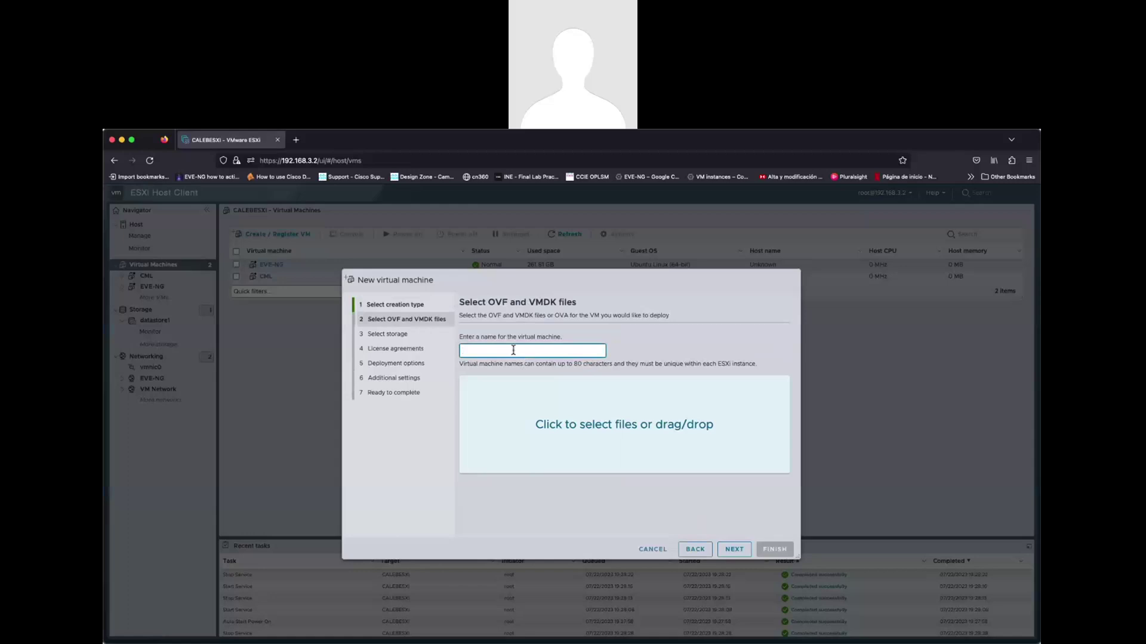
{"action": "type", "text": "CML_2"}
{"action": "left_click", "coordinate": [628, 427]}
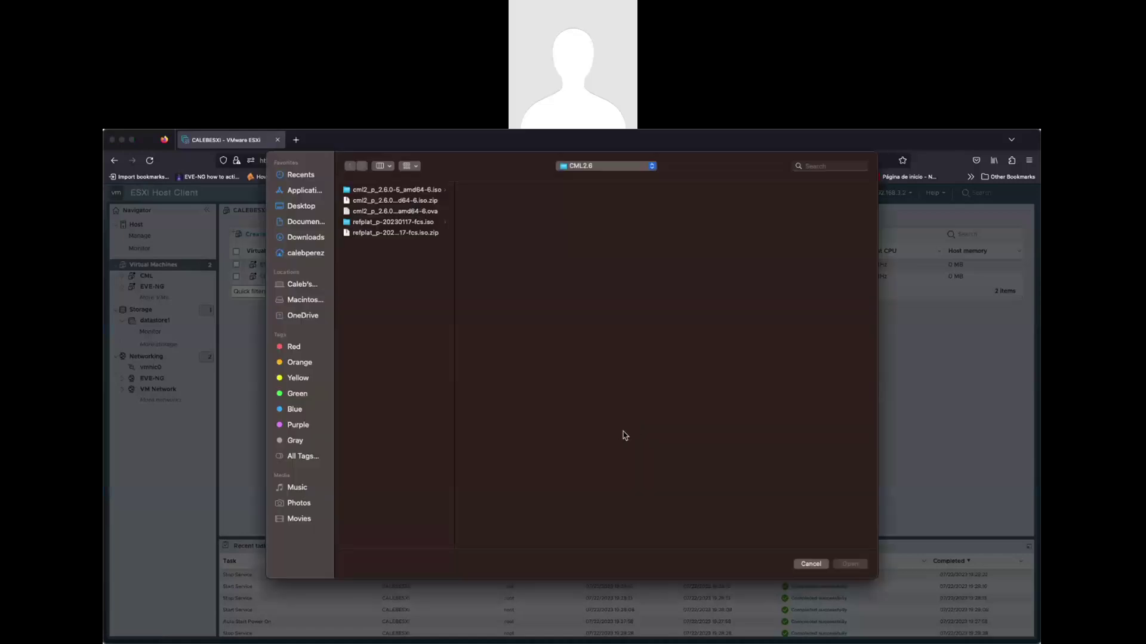
{"action": "left_click", "coordinate": [404, 213]}
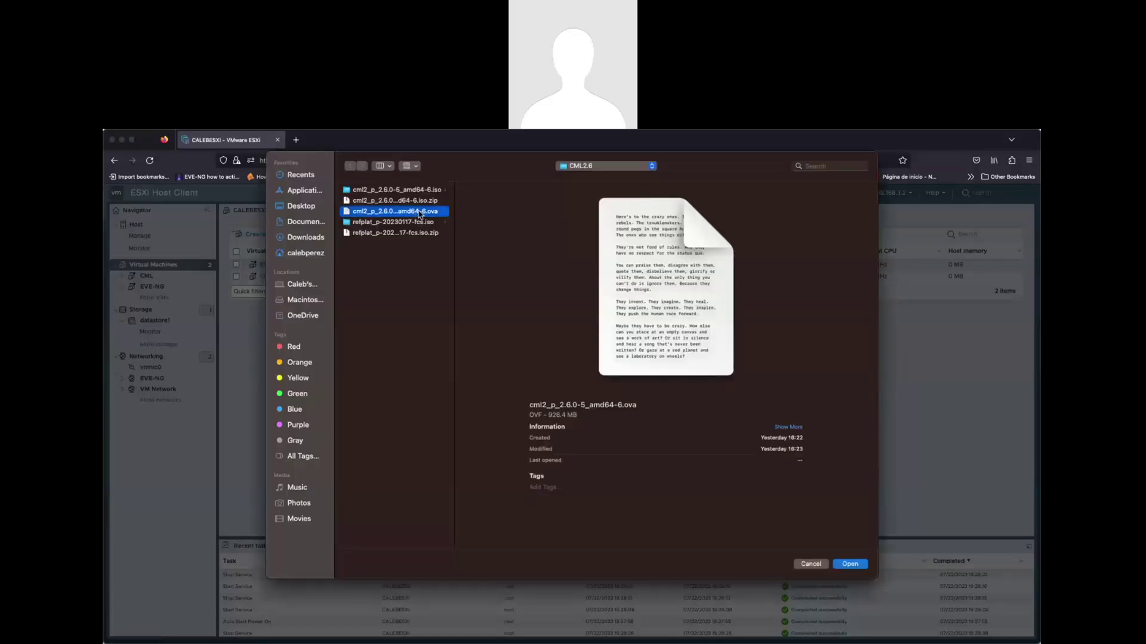
{"action": "left_click", "coordinate": [850, 564]}
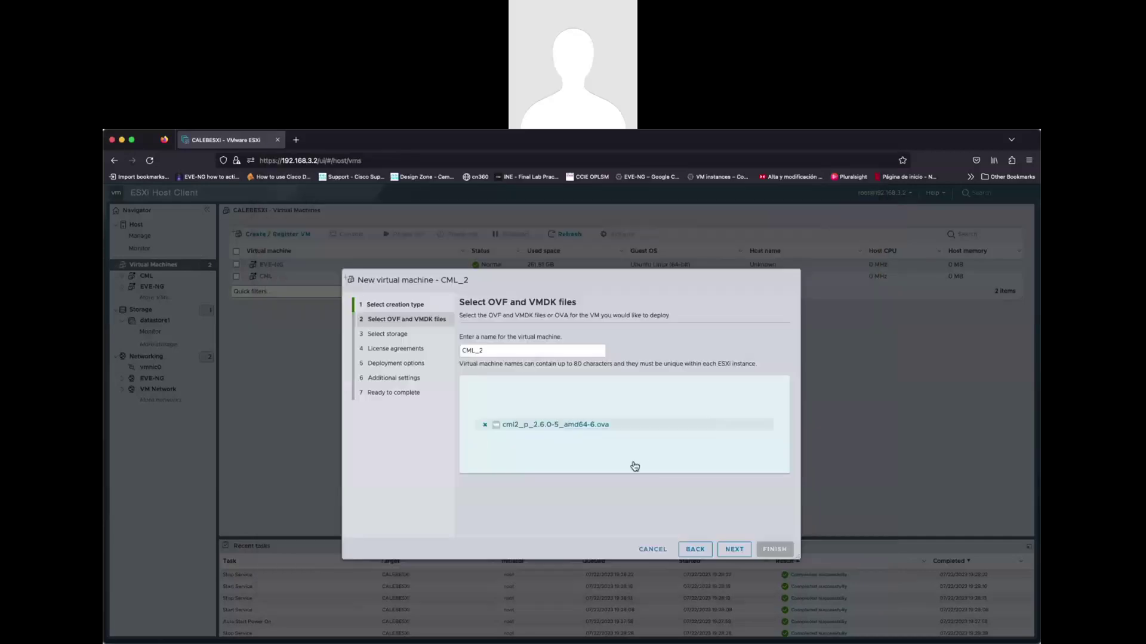
Deploy CML_2 to datastore1 with automatic power-on disabled.
{"action": "left_click", "coordinate": [736, 549]}
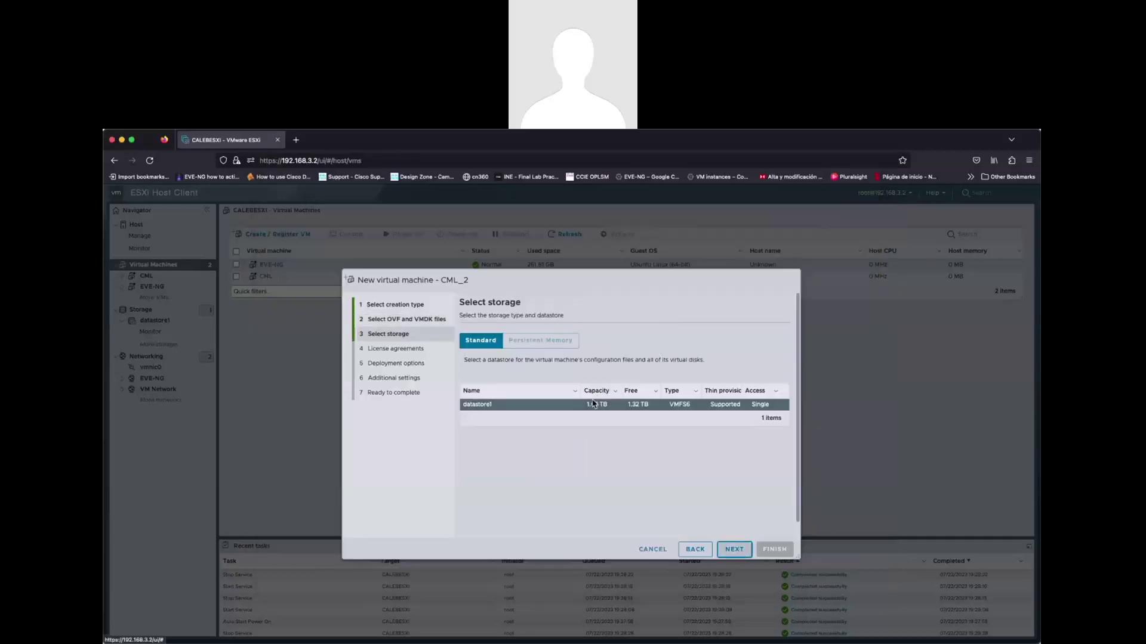
{"action": "left_click", "coordinate": [734, 549]}
{"action": "left_click", "coordinate": [588, 383]}
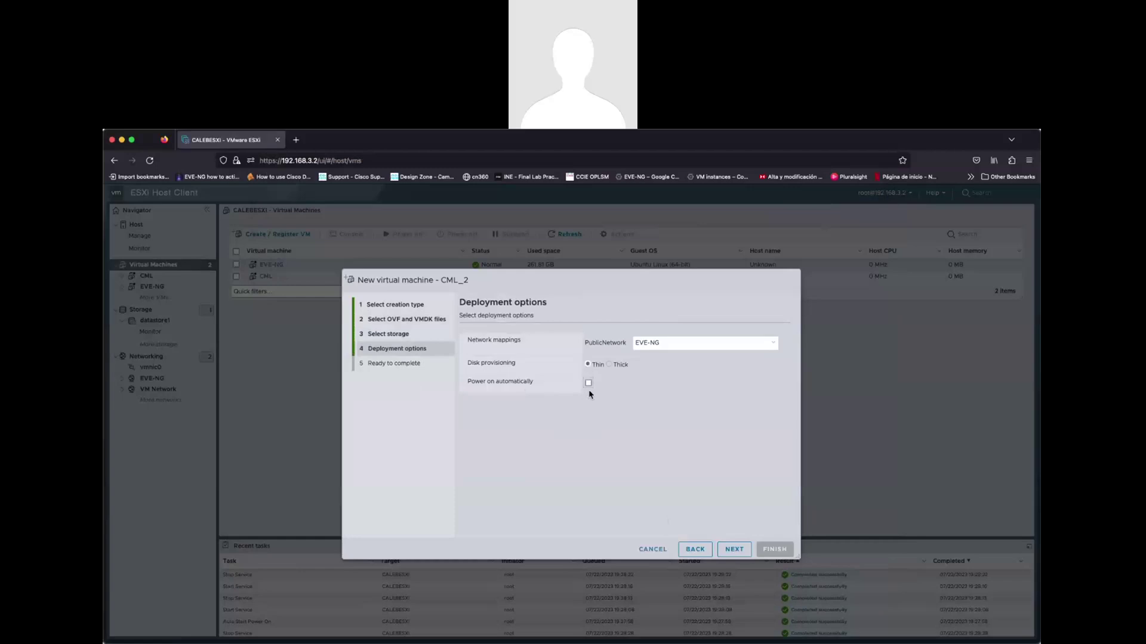
{"action": "left_click", "coordinate": [741, 551]}
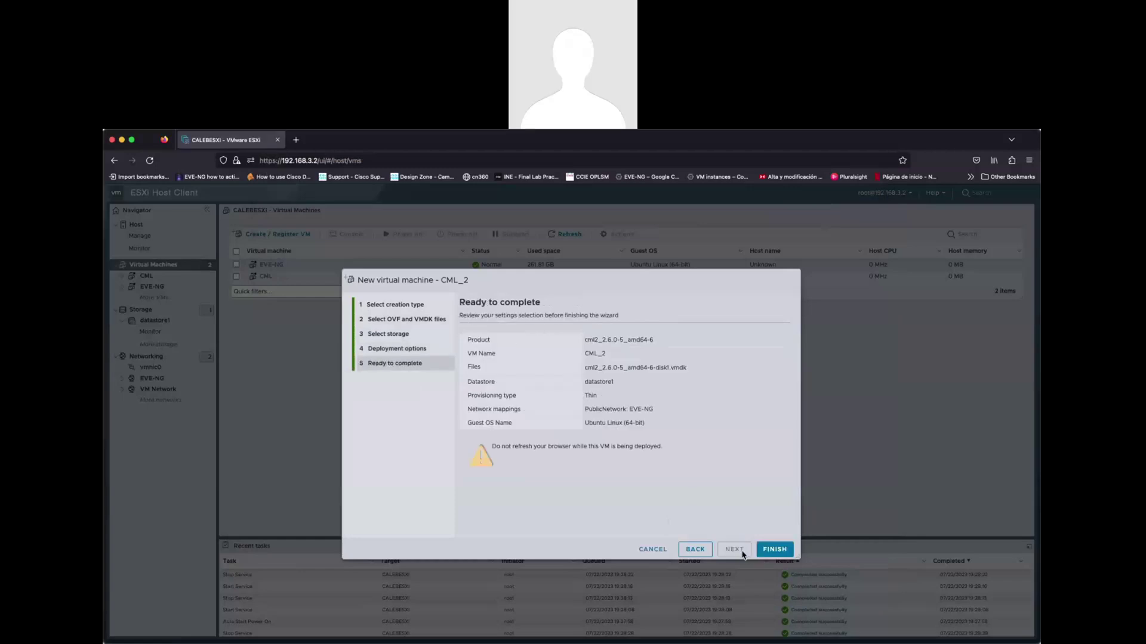
{"action": "left_click", "coordinate": [778, 551]}
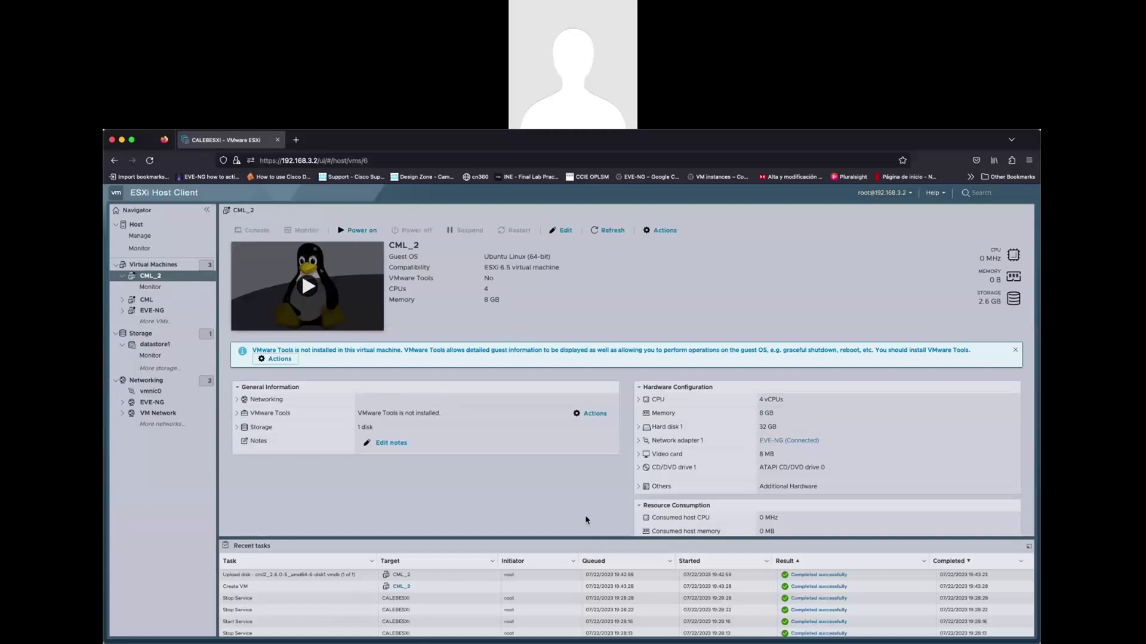
In CML_2's settings, expand CD/DVD Drive 1 and list its source type choices.
{"action": "left_click", "coordinate": [561, 231]}
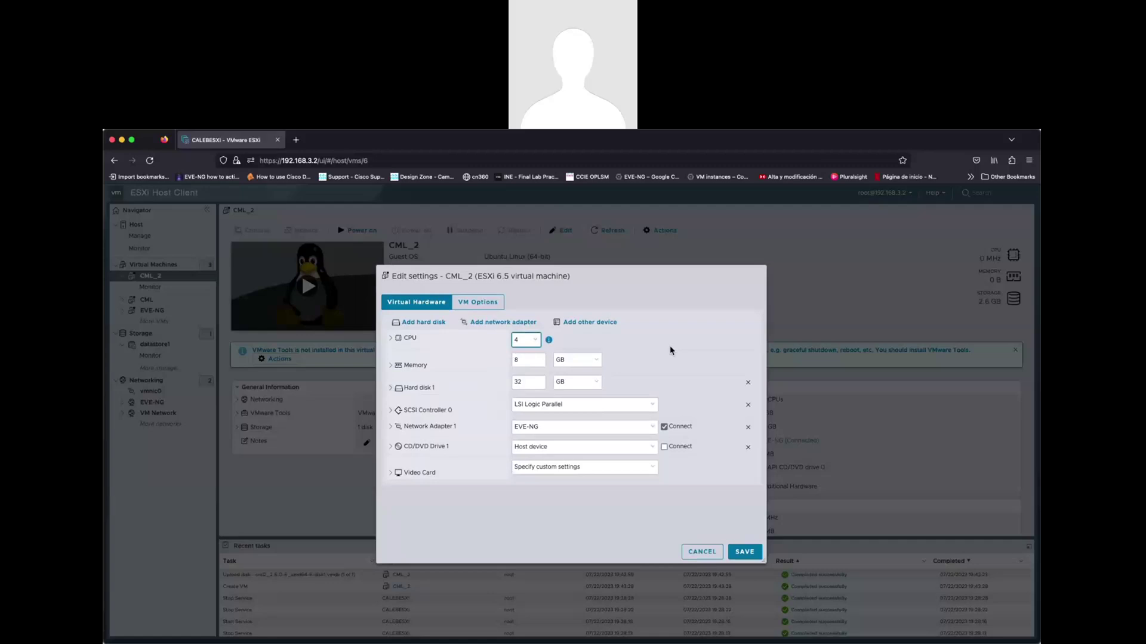
{"action": "left_click", "coordinate": [392, 448]}
{"action": "scroll", "coordinate": [607, 503], "scroll_direction": "down", "scroll_amount": 1}
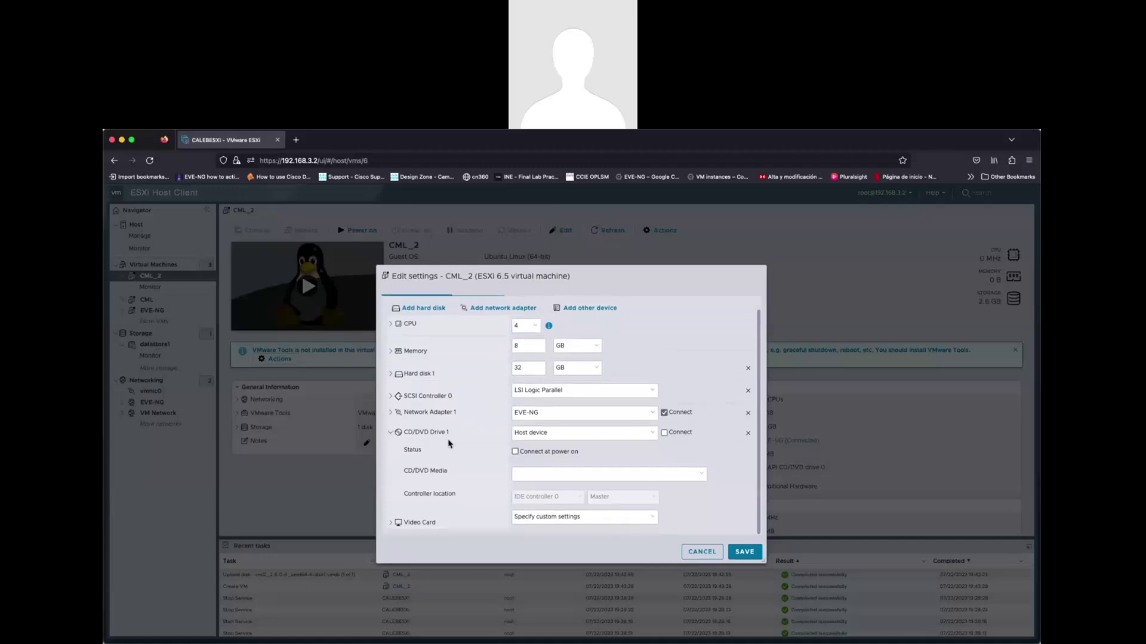
{"action": "left_click", "coordinate": [645, 439]}
Use Datastore ISO file [datastore1] .sdd.sf/refplat-20230117-fcs.iso as CD/DVD Drive 1's media.
{"action": "left_click", "coordinate": [547, 440]}
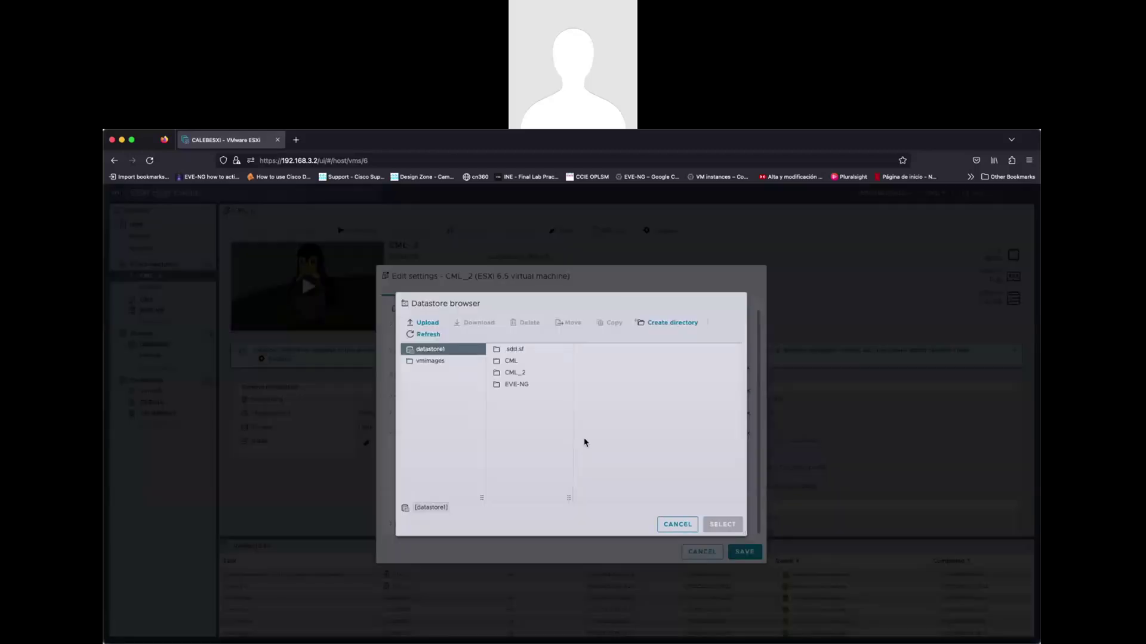
{"action": "left_click", "coordinate": [518, 373]}
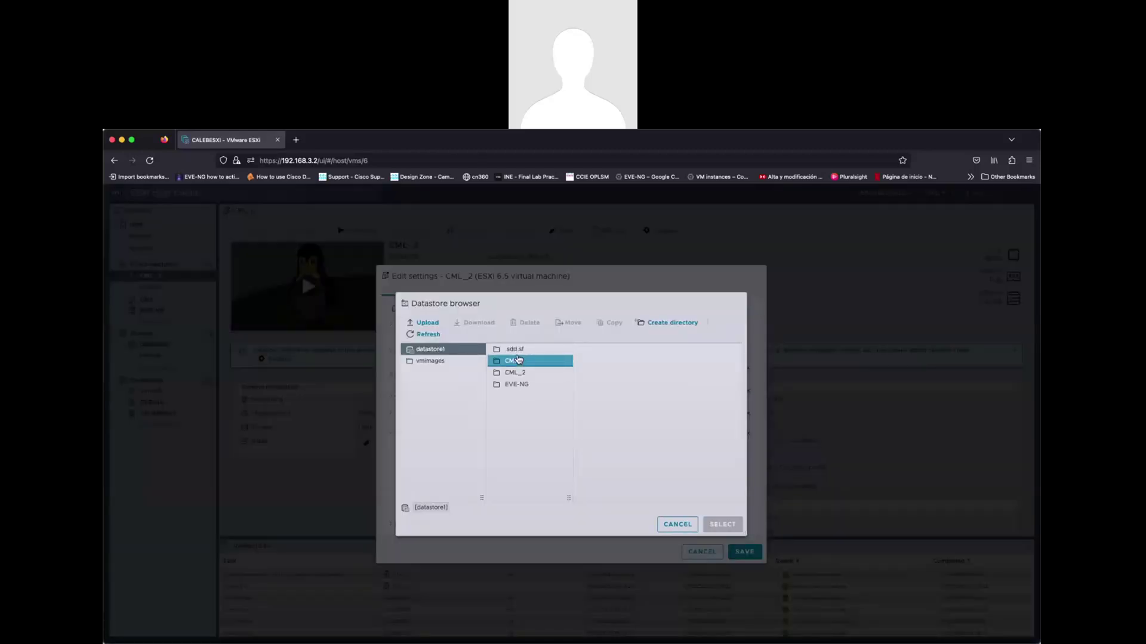
{"action": "left_click", "coordinate": [514, 349]}
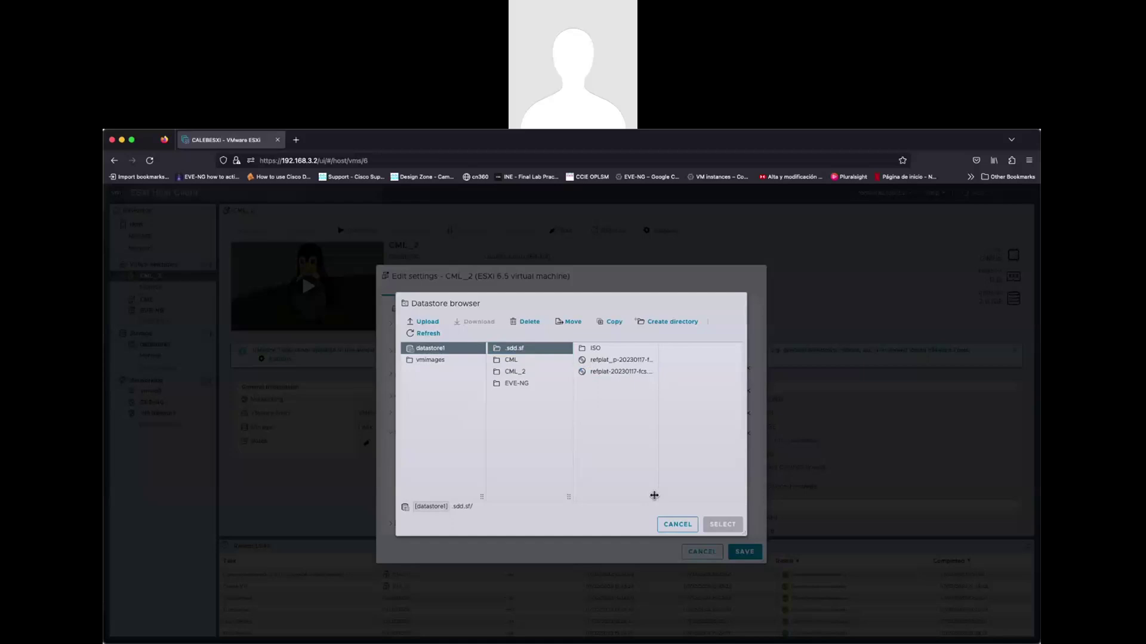
{"action": "left_click_drag", "start_coordinate": [655, 495], "coordinate": [694, 497]}
{"action": "left_click", "coordinate": [647, 374]}
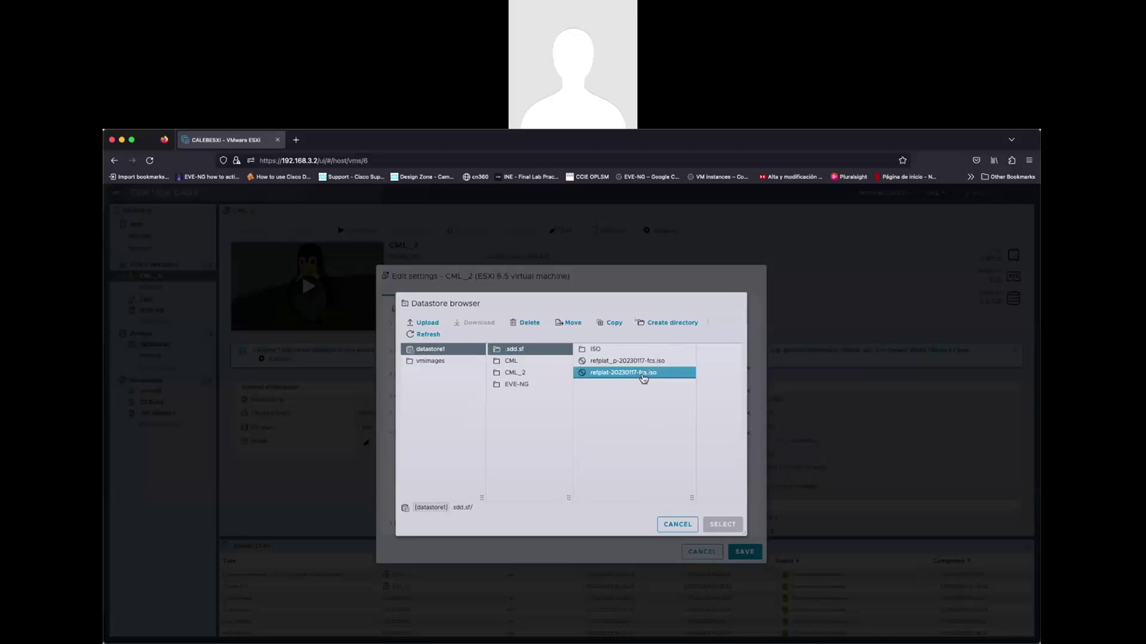
{"action": "left_click", "coordinate": [643, 378]}
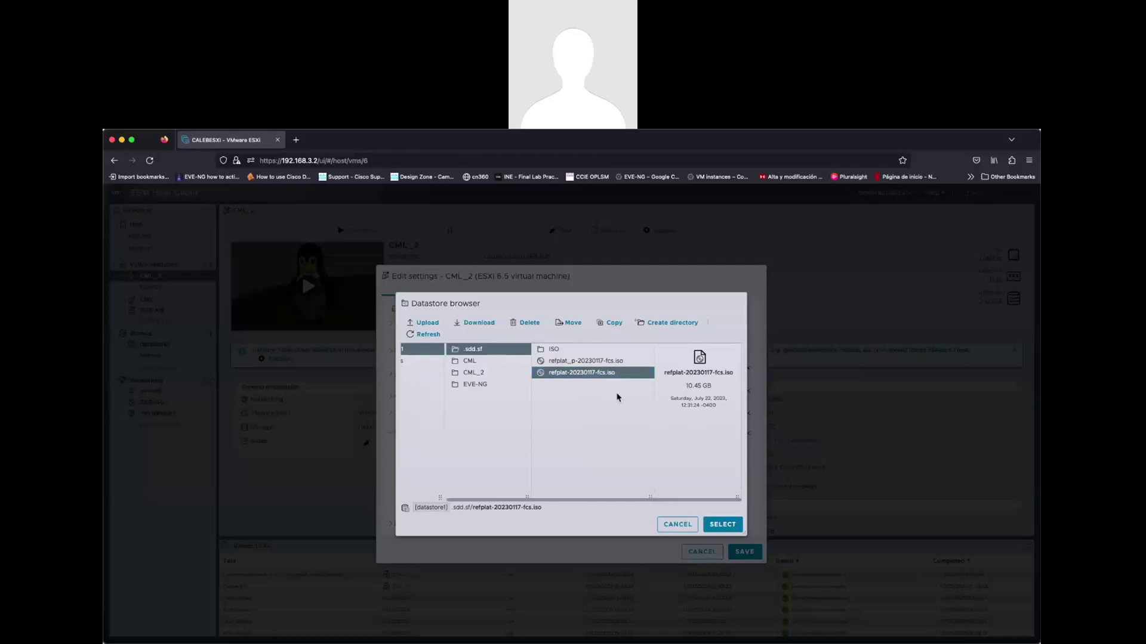
{"action": "left_click", "coordinate": [723, 525]}
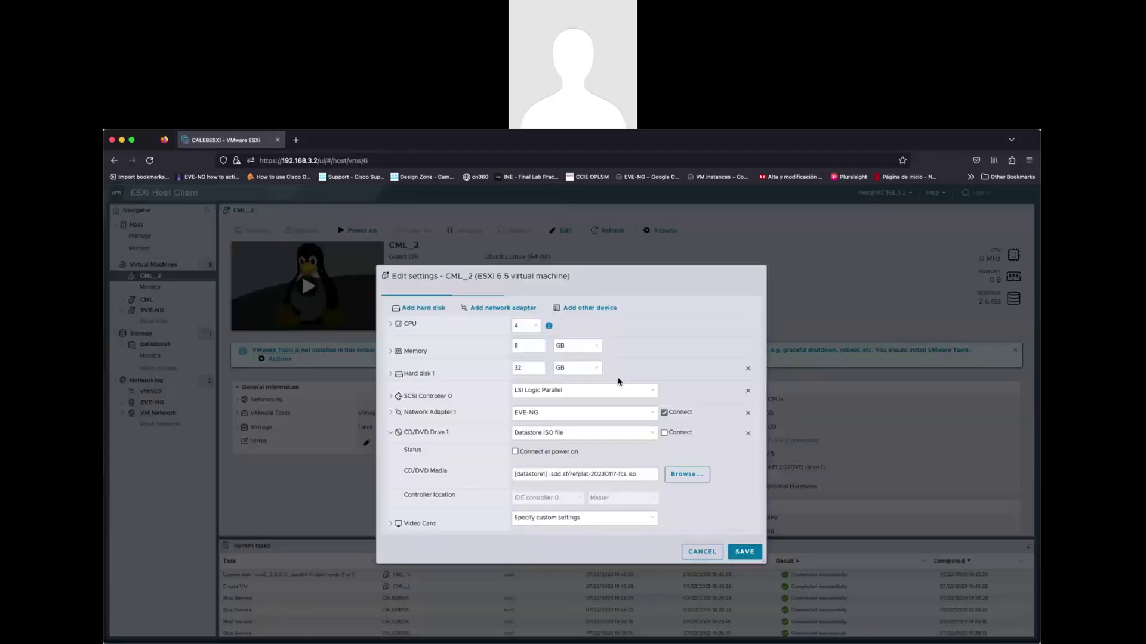
Enable Connect and Connect at power on for the CD/DVD drive, review CPU options, and save.
{"action": "left_click", "coordinate": [515, 452]}
{"action": "left_click", "coordinate": [664, 432]}
{"action": "scroll", "coordinate": [484, 399], "scroll_direction": "up", "scroll_amount": 1}
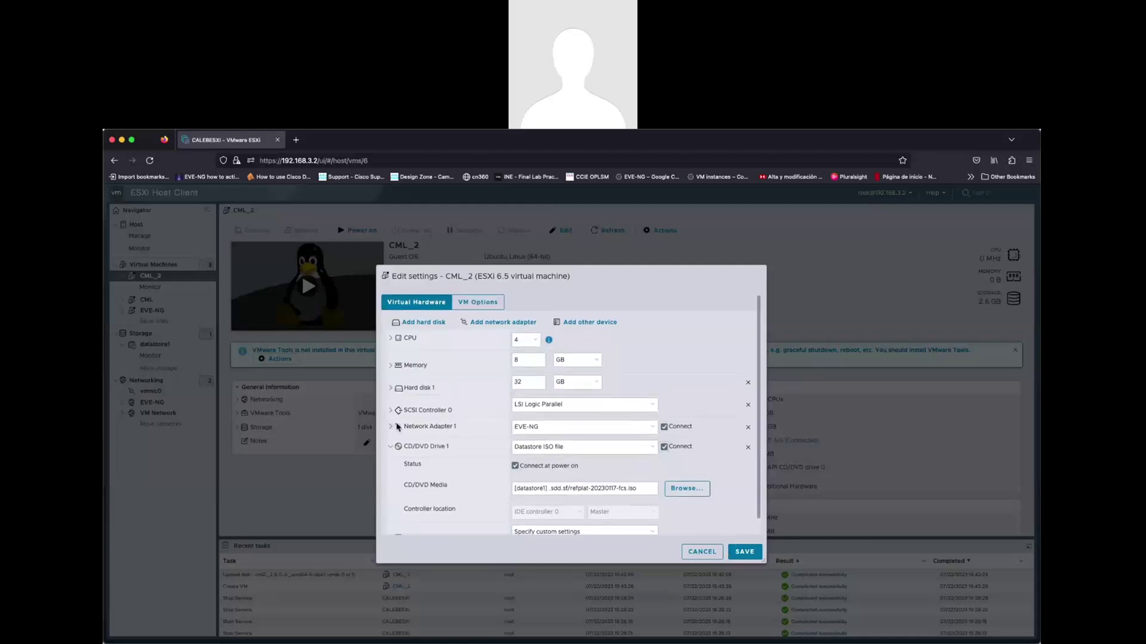
{"action": "left_click", "coordinate": [392, 339]}
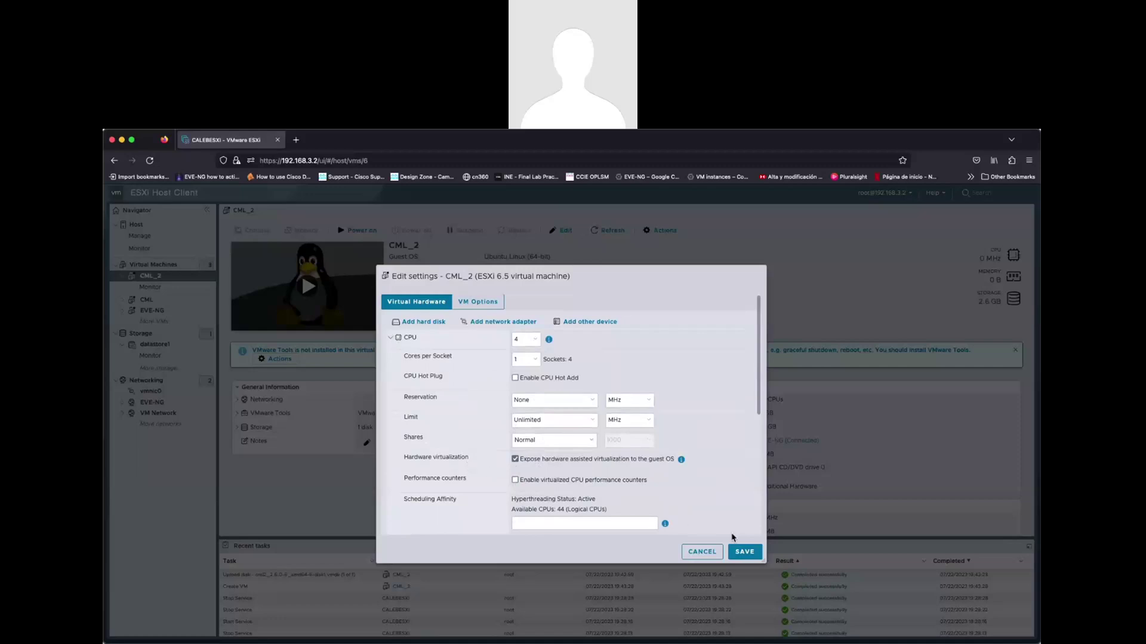
{"action": "scroll", "coordinate": [716, 504], "scroll_direction": "down", "scroll_amount": 2}
{"action": "left_click", "coordinate": [744, 552]}
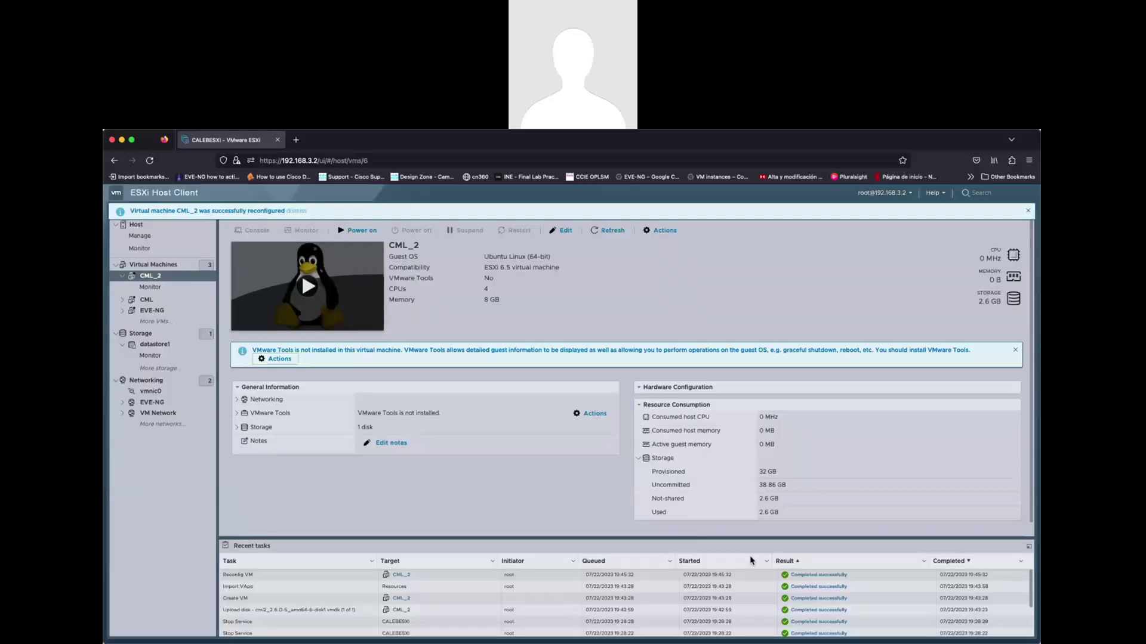
In CML_2's console, accept the EULA and keep the hostname cml-controller.
{"action": "scroll", "coordinate": [714, 455], "scroll_direction": "down", "scroll_amount": 3}
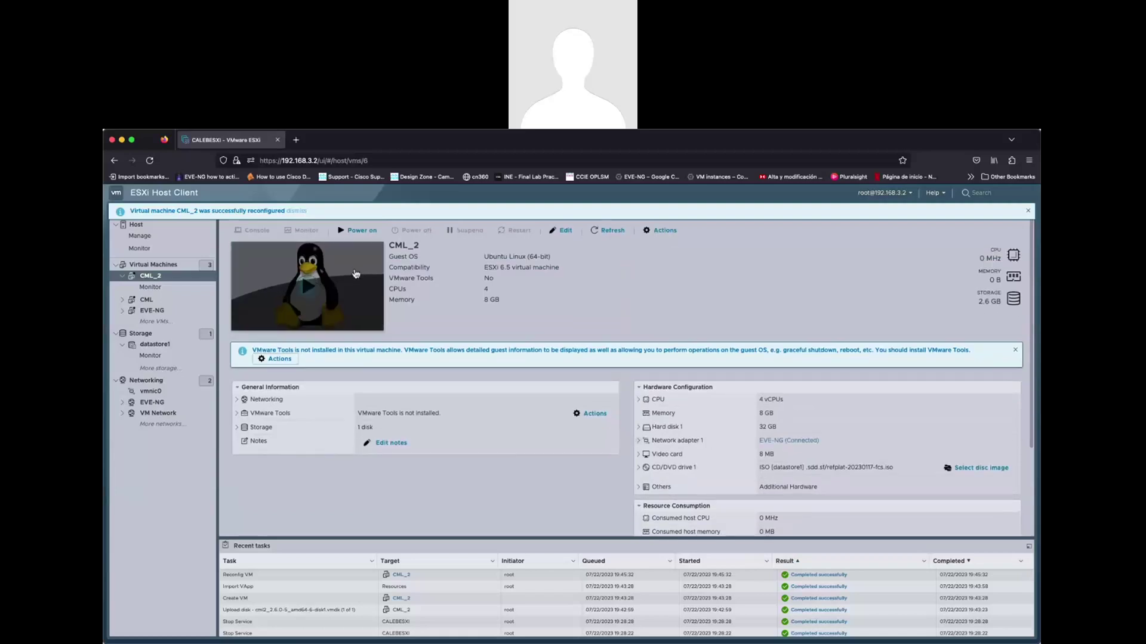
{"action": "left_click", "coordinate": [356, 274]}
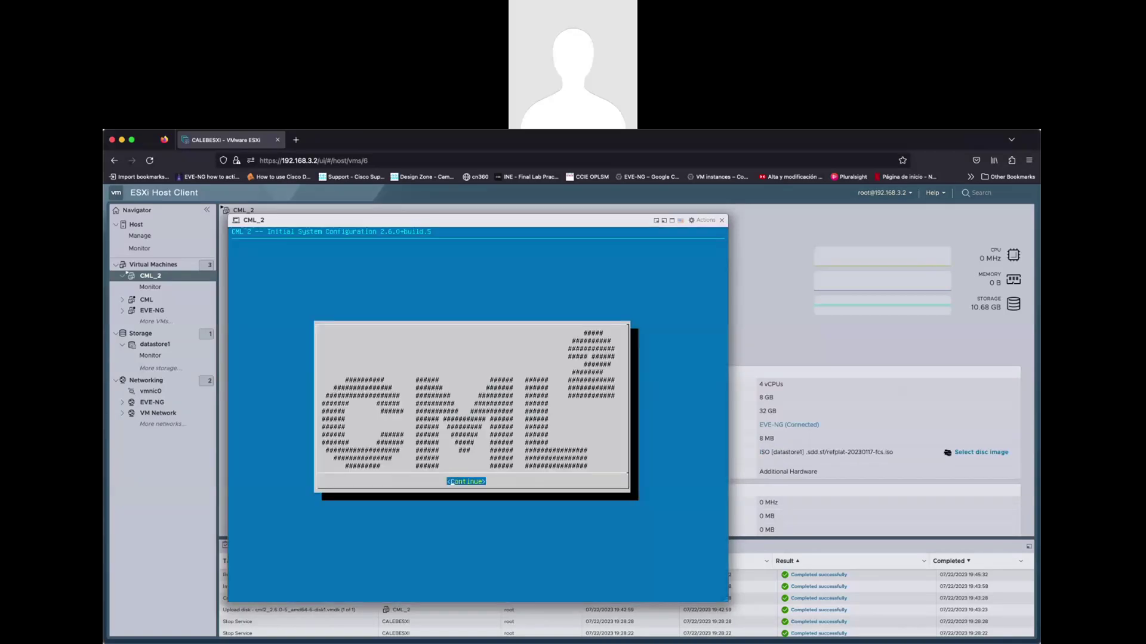
{"action": "key", "text": "Return"}
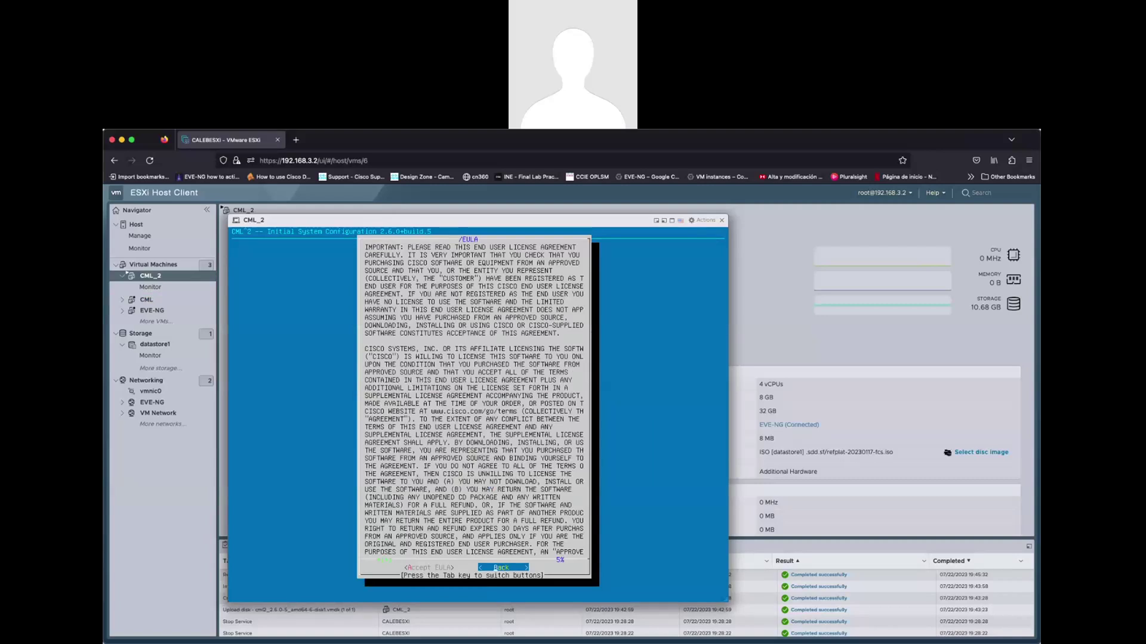
{"action": "key", "text": "Return"}
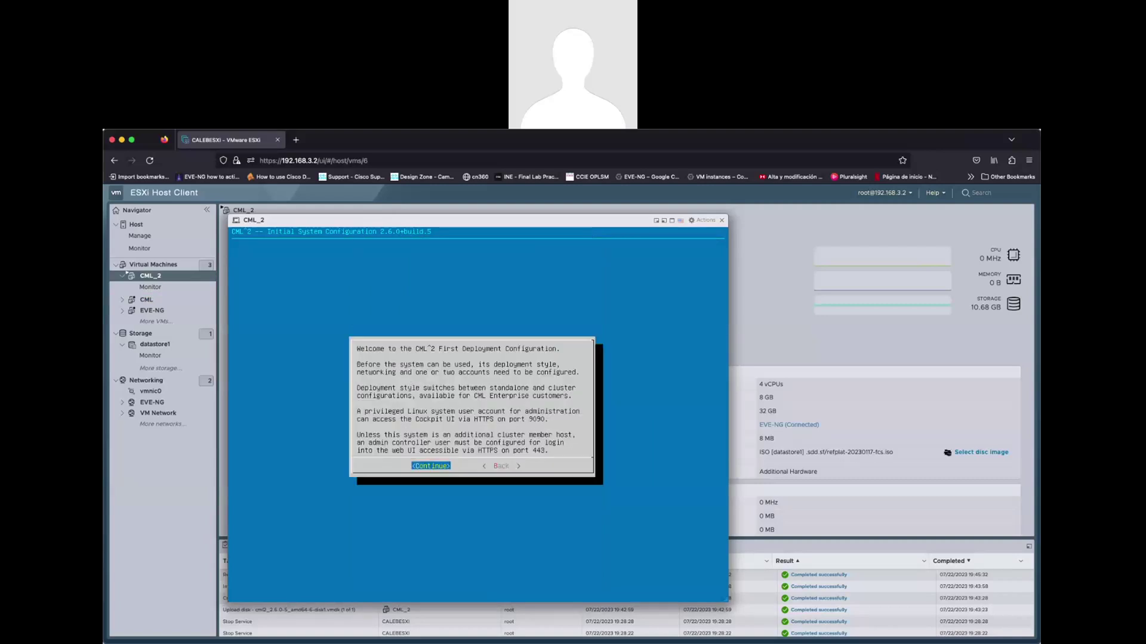
{"action": "key", "text": "Return"}
{"action": "key", "text": "Return"}
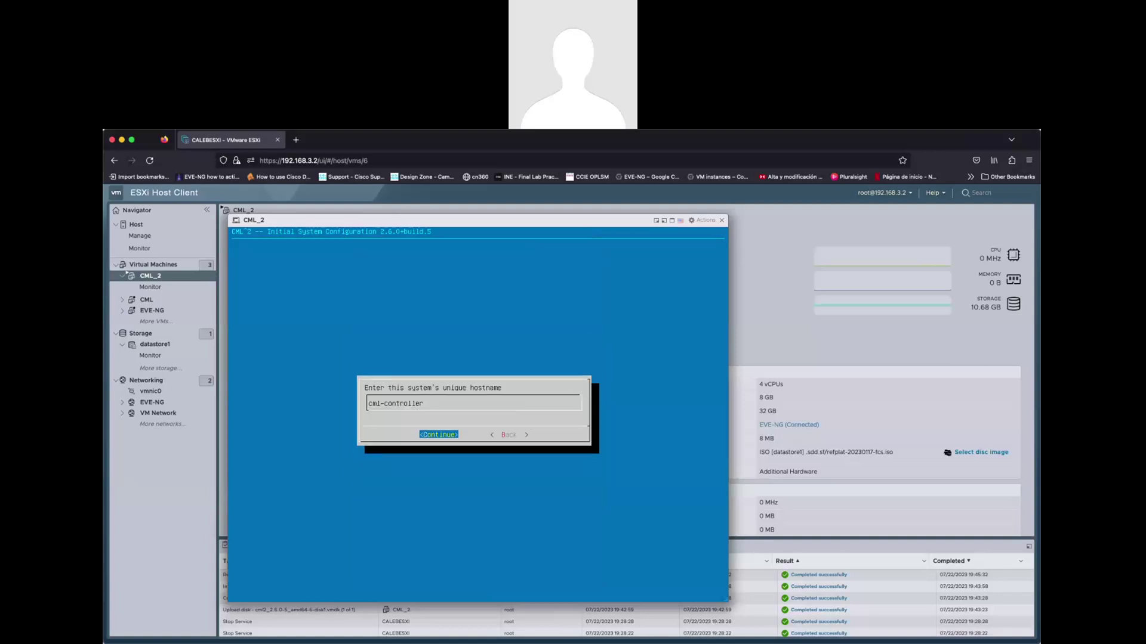
{"action": "key", "text": "Return"}
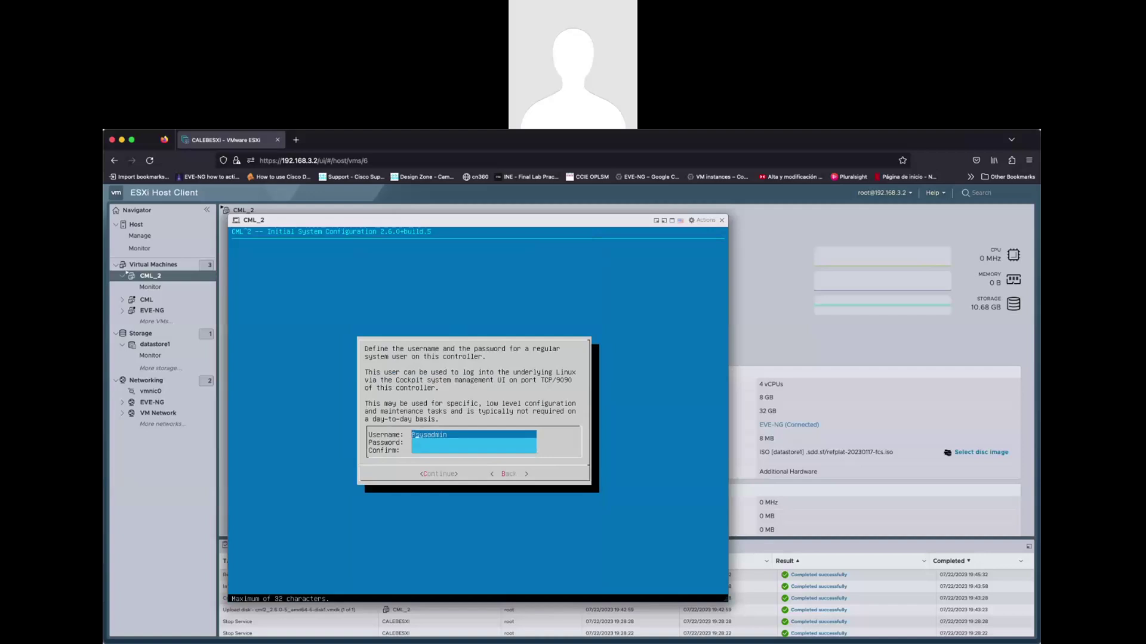
Set and confirm the sysadmin user's password, accepting the weak-password warning.
{"action": "key", "text": "Tab"}
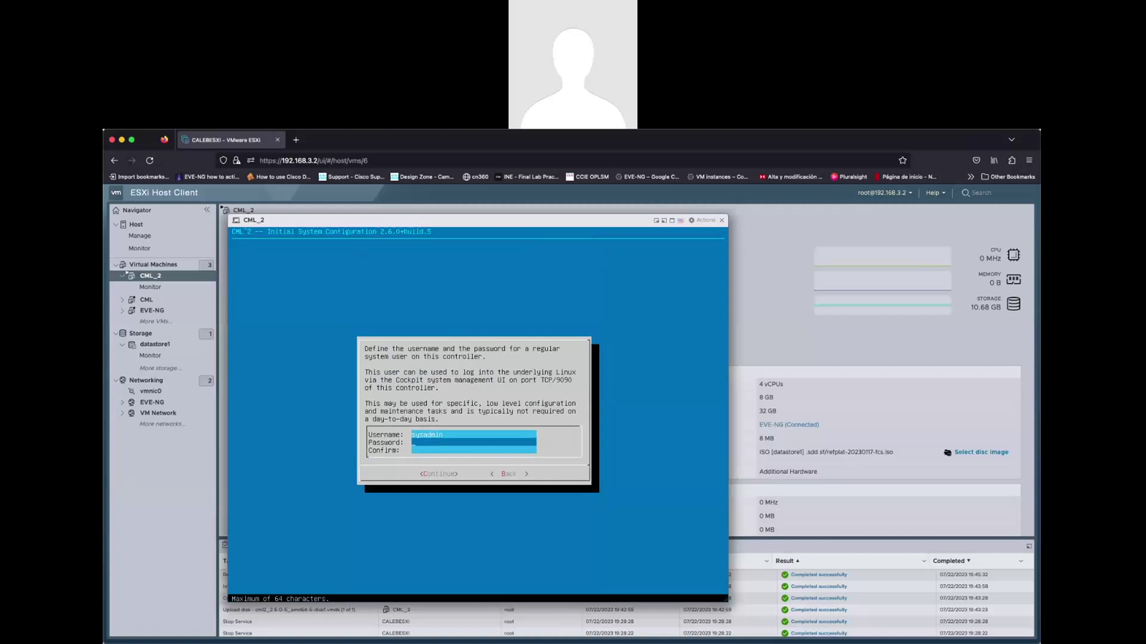
{"action": "type", "text": "*******"}
{"action": "key", "text": "Tab"}
{"action": "type", "text": "**"}
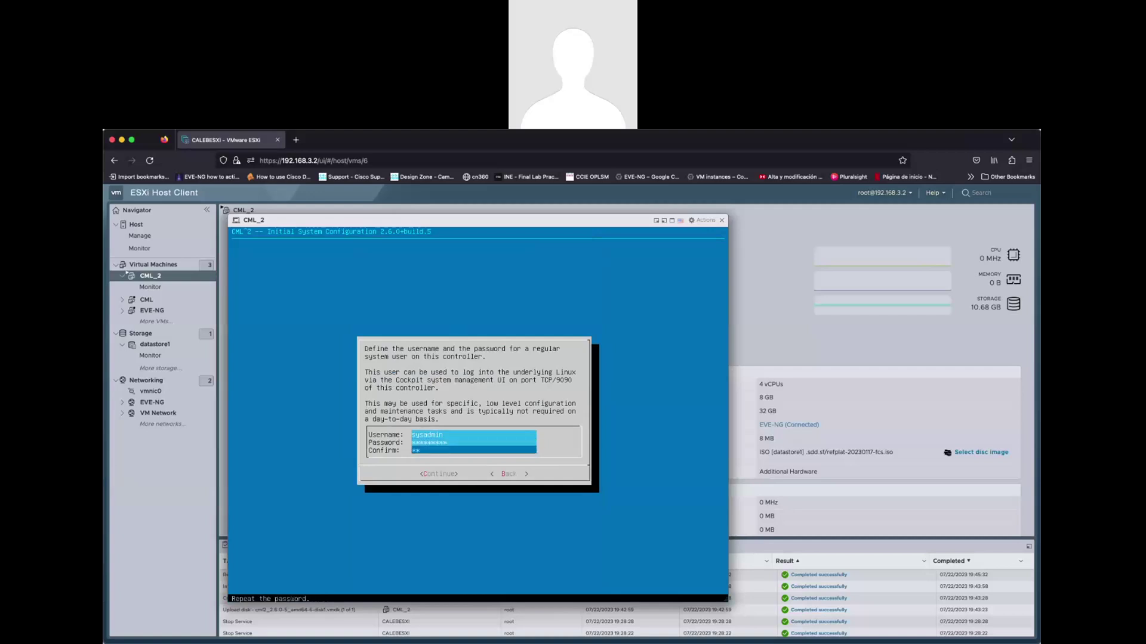
{"action": "type", "text": "****"}
{"action": "key", "text": "Return"}
{"action": "key", "text": "Left"}
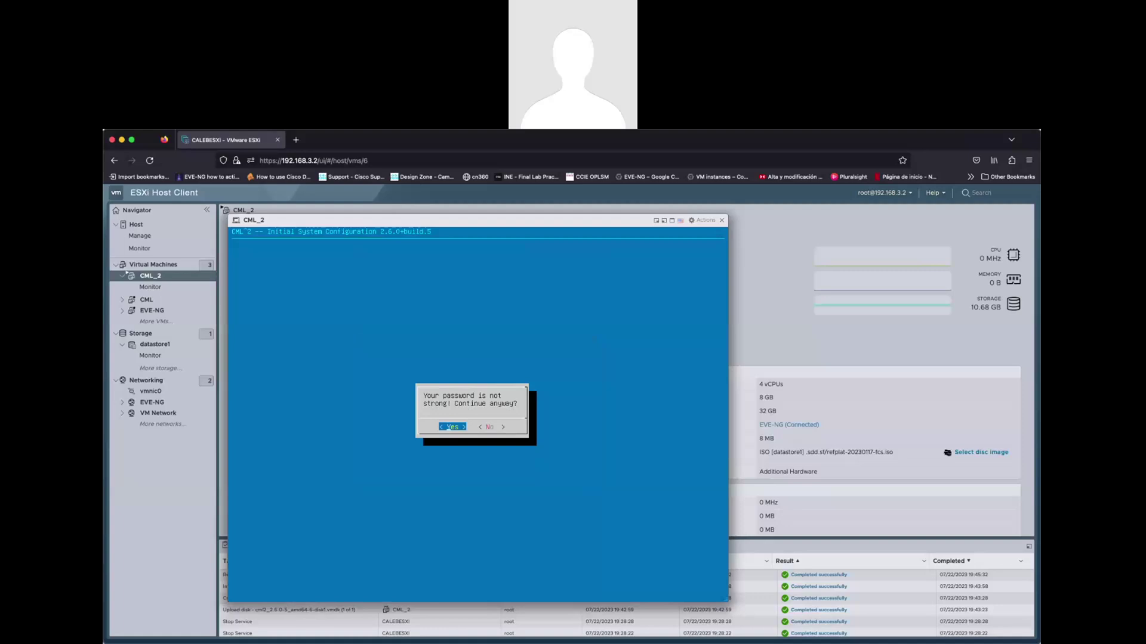
{"action": "key", "text": "Return"}
Set and confirm the admin password, accept the weak-password warning, and keep DHCP on ens160.
{"action": "type", "text": "*******"}
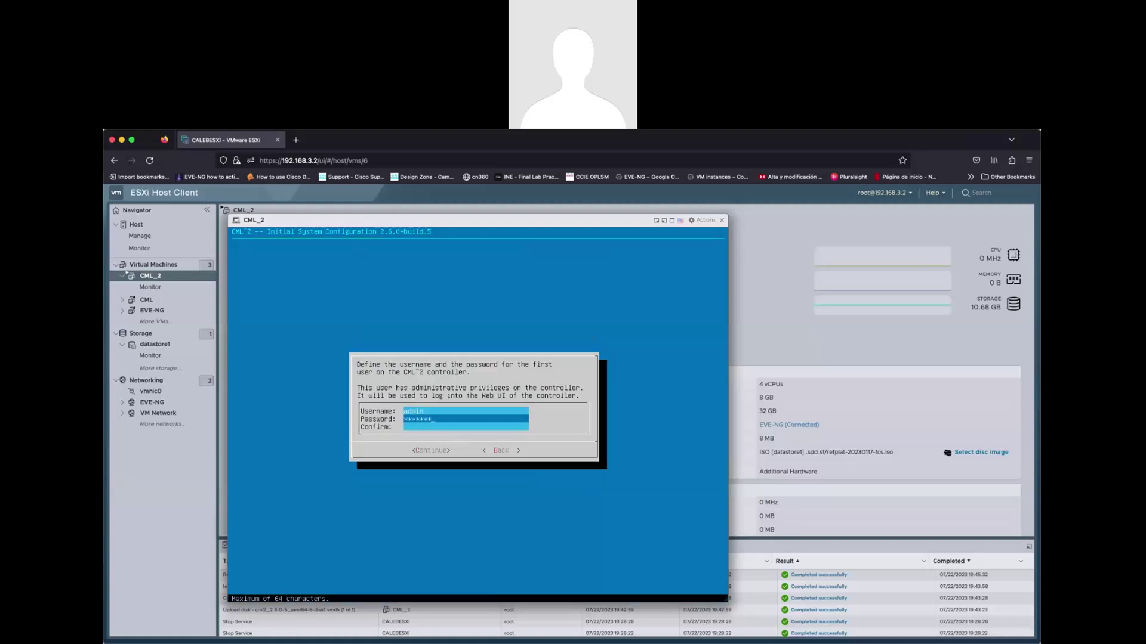
{"action": "key", "text": "BackSpace"}
{"action": "key", "text": "BackSpace"}
{"action": "key", "text": "BackSpace"}
{"action": "key", "text": "BackSpace"}
{"action": "key", "text": "Tab"}
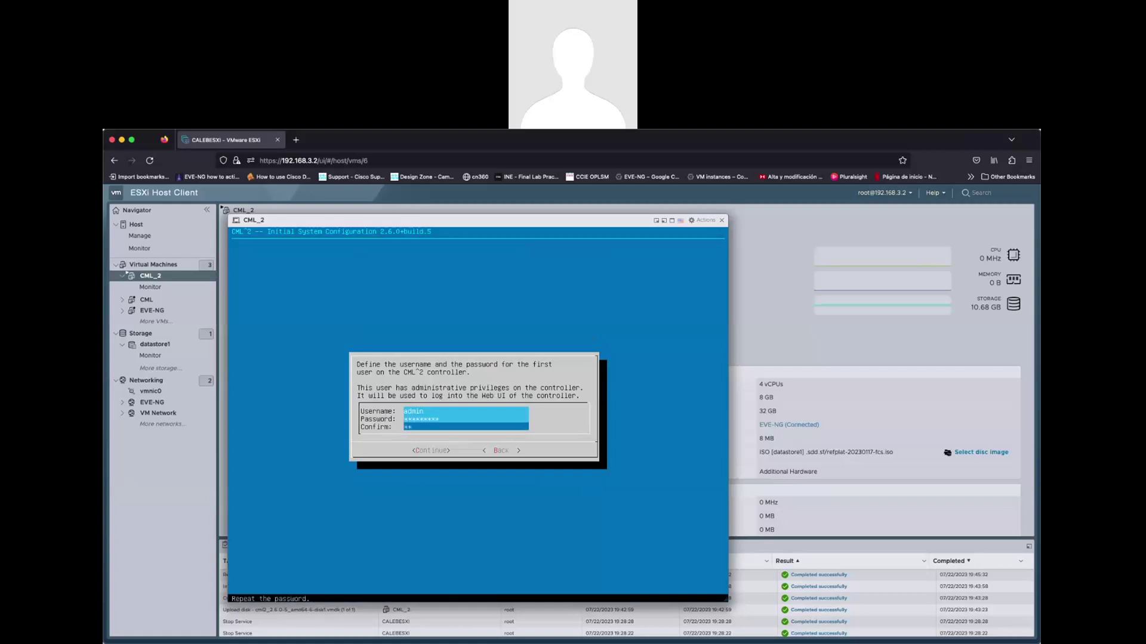
{"action": "type", "text": "********"}
{"action": "key", "text": "Return"}
{"action": "key", "text": "Left"}
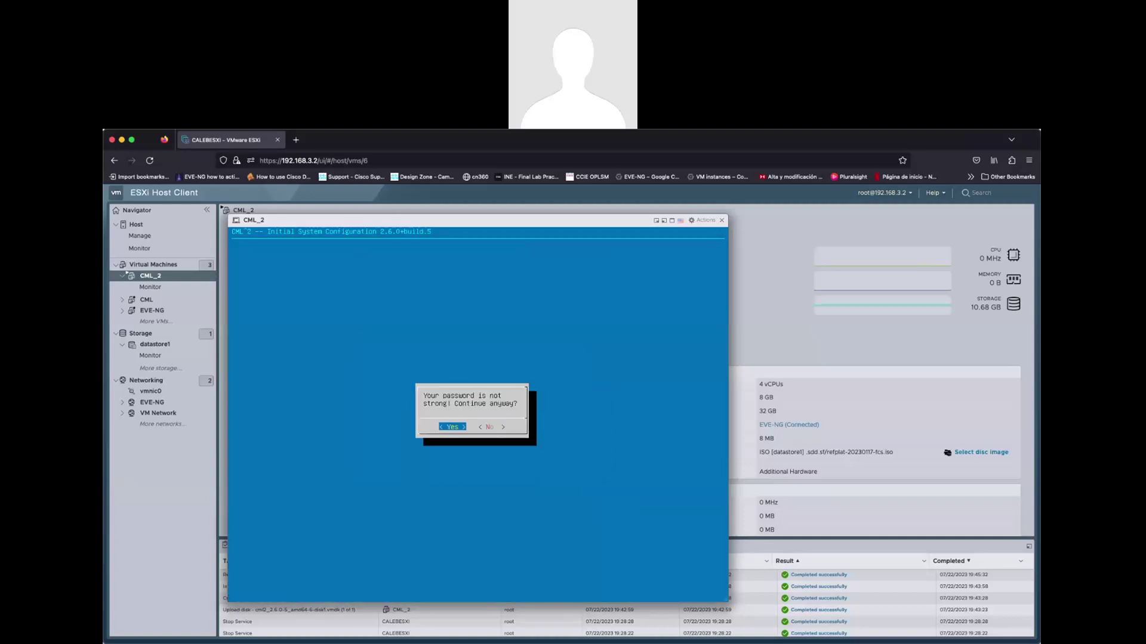
{"action": "key", "text": "Return"}
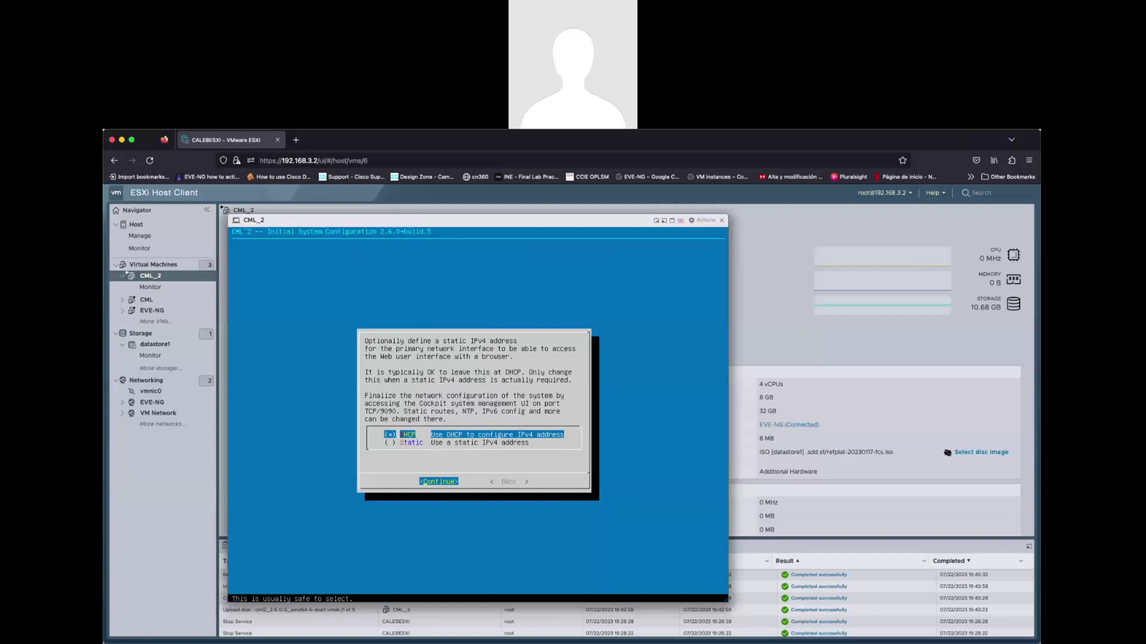
{"action": "key", "text": "Return"}
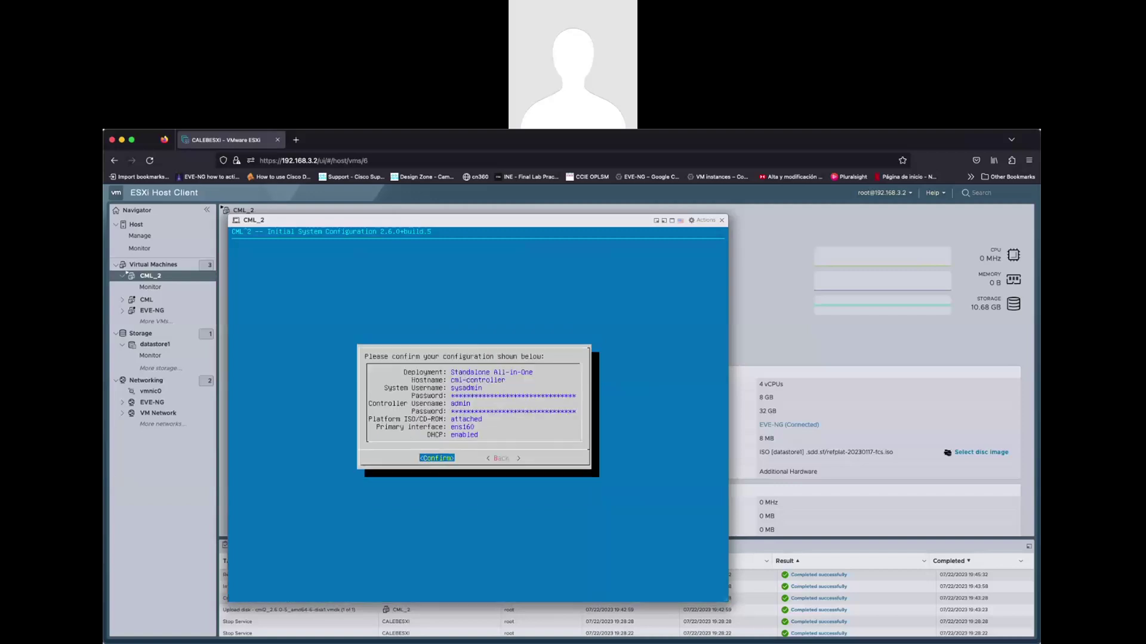
Confirm the setup summary, copy the reference platform images, and dismiss the completion notice.
{"action": "key", "text": "Return"}
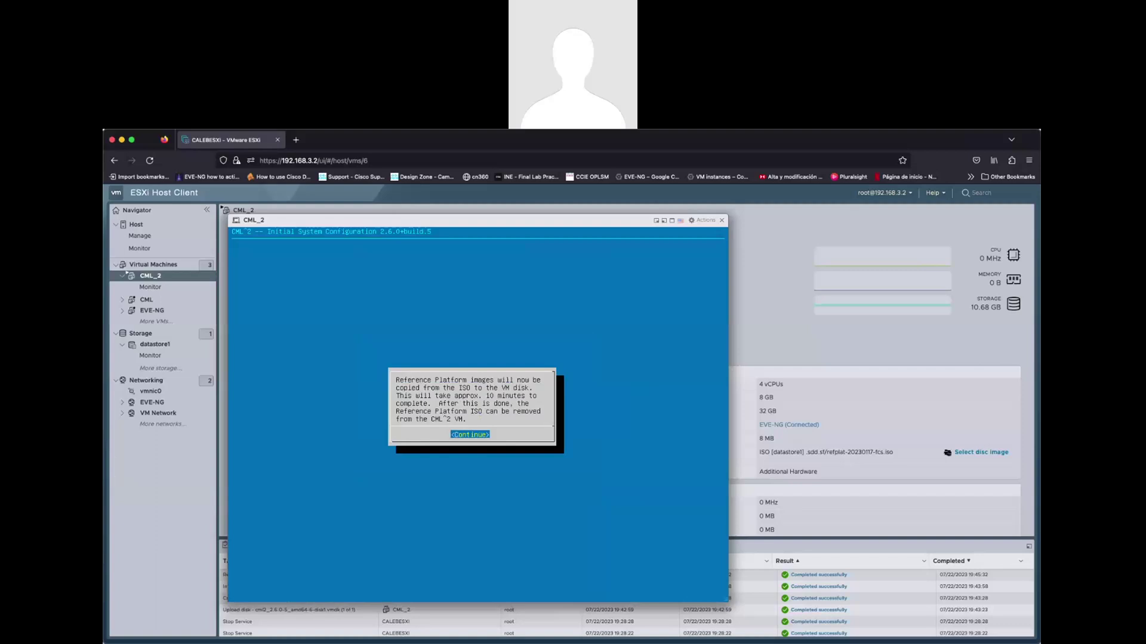
{"action": "key", "text": "Return"}
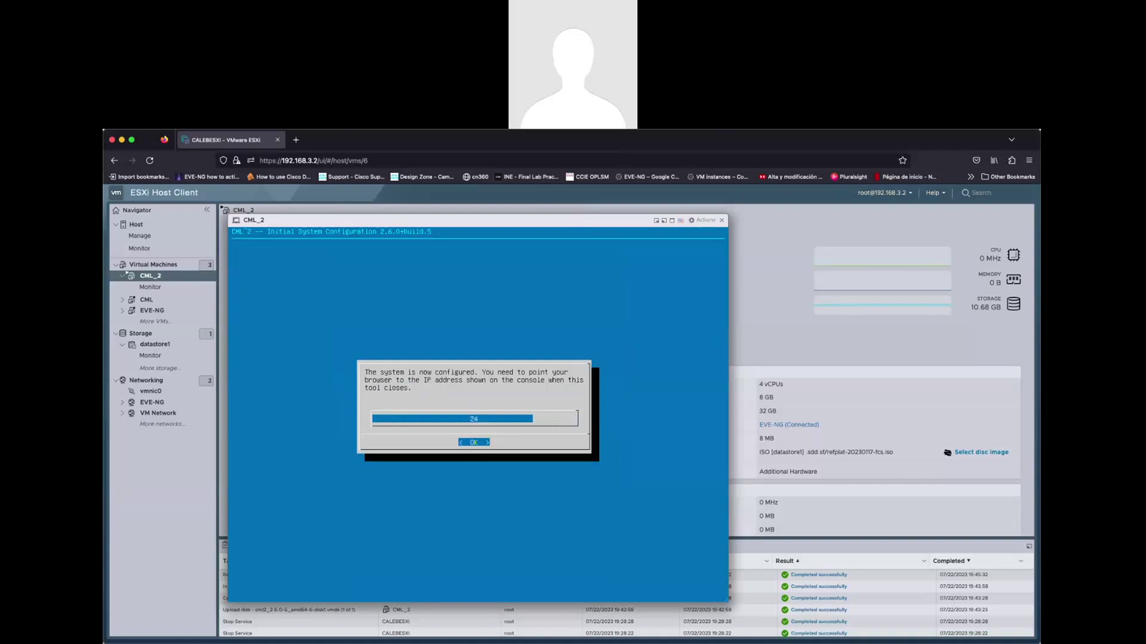
{"action": "key", "text": "Return"}
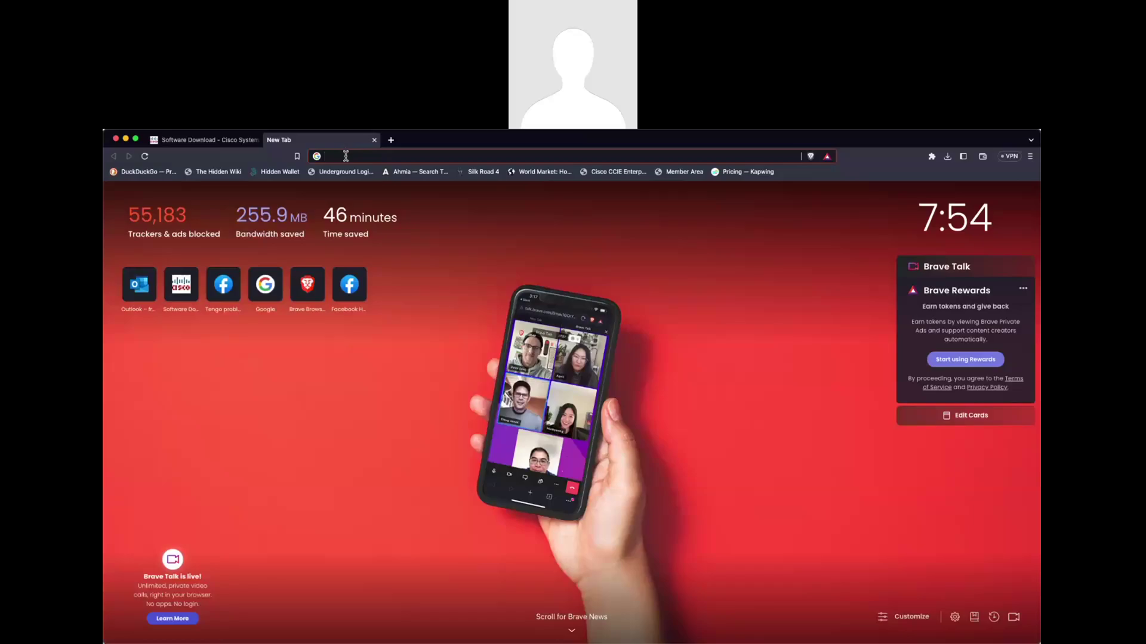
Load the CML address 192.168.3.5 in the new tab, correcting the mistyped digit.
{"action": "type", "text": "192."}
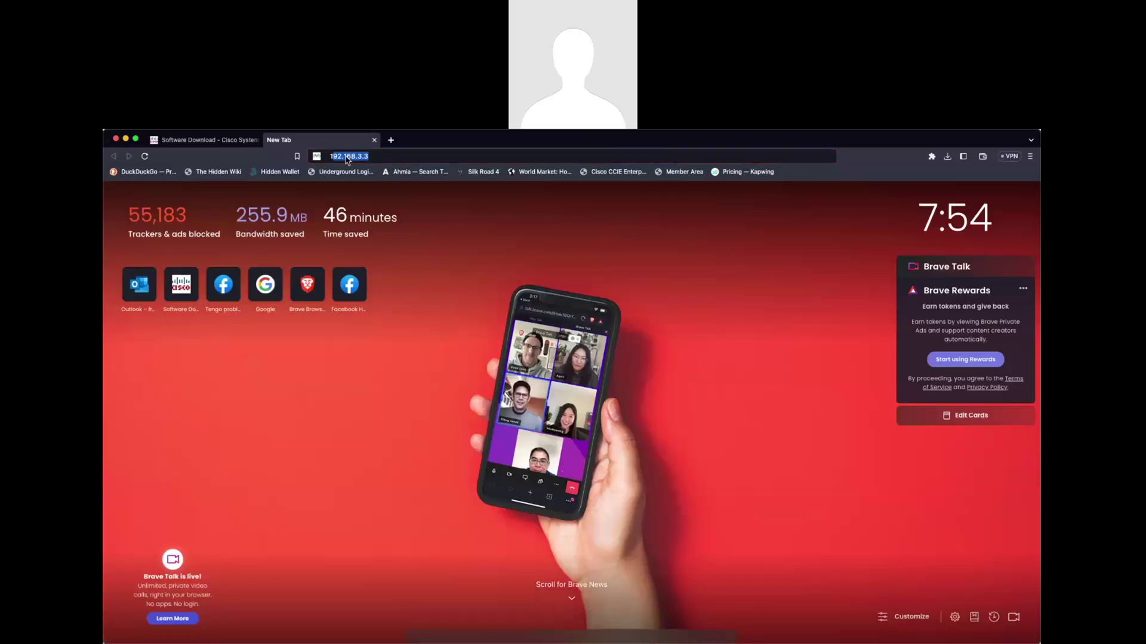
{"action": "type", "text": "168.35"}
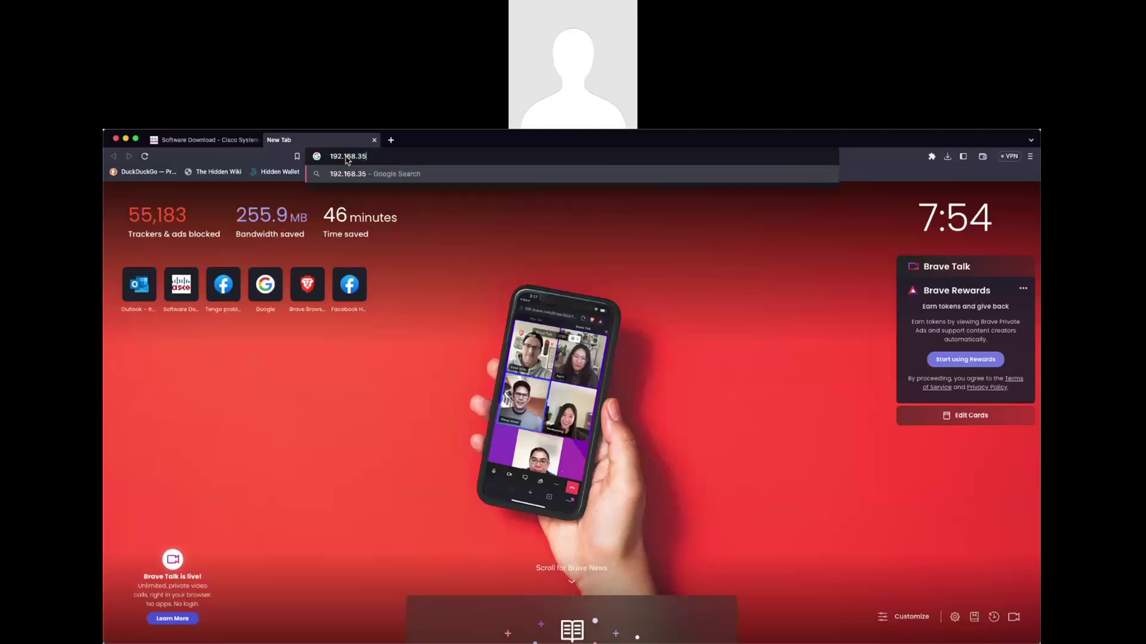
{"action": "key", "text": "BackSpace"}
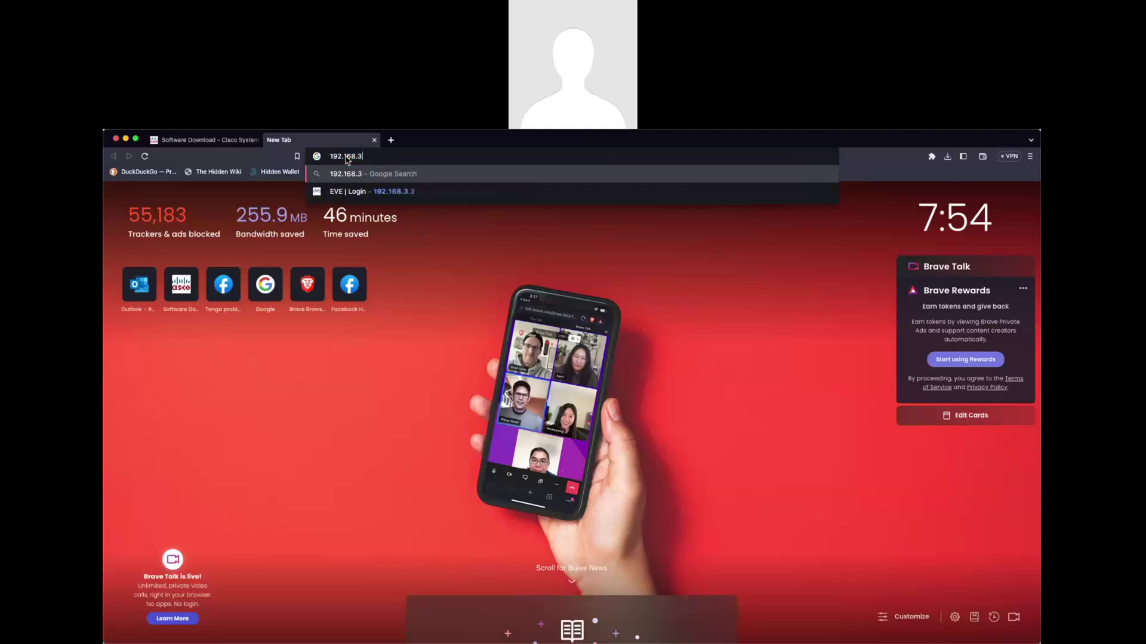
{"action": "key", "text": "Return"}
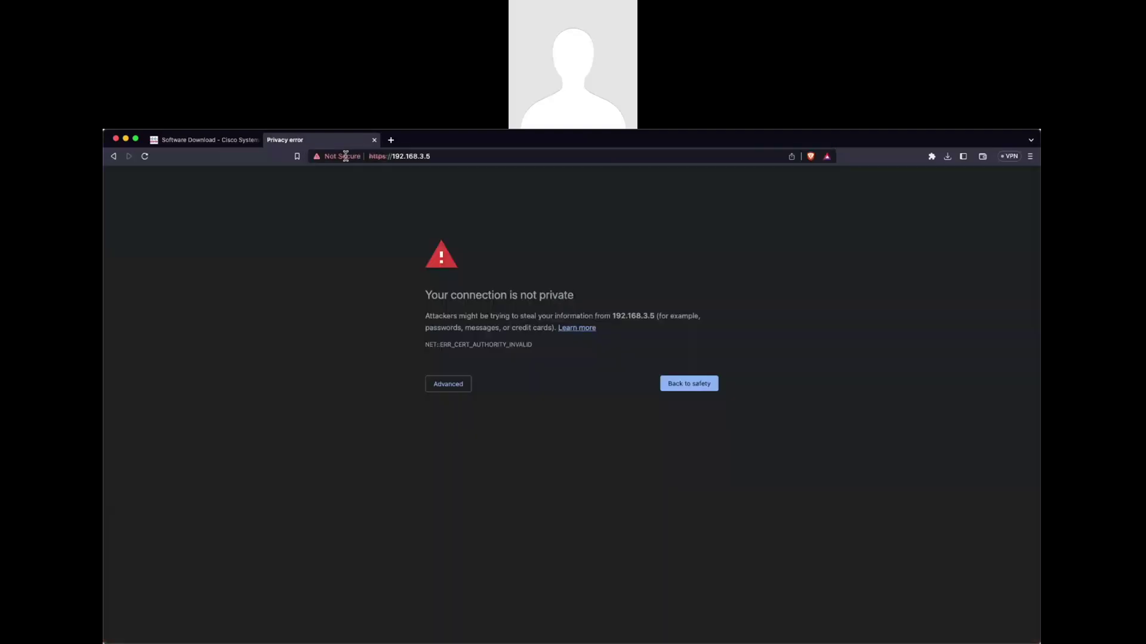
Bypass the certificate warning and log into CML as admin with the account password.
{"action": "left_click", "coordinate": [448, 384]}
{"action": "left_click", "coordinate": [504, 463]}
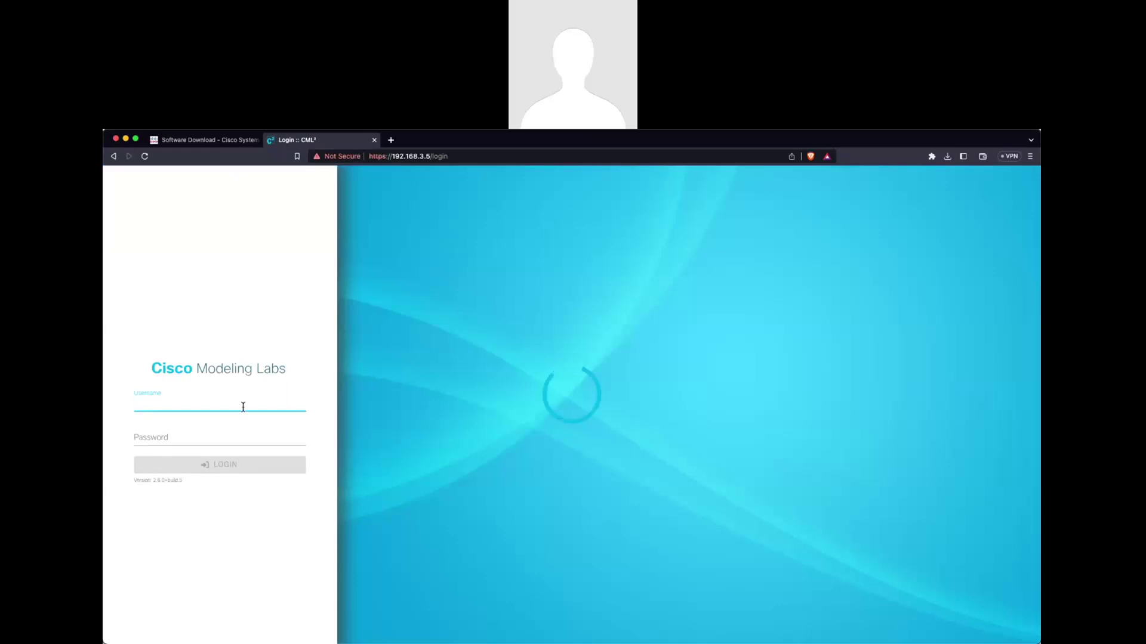
{"action": "type", "text": "admin"}
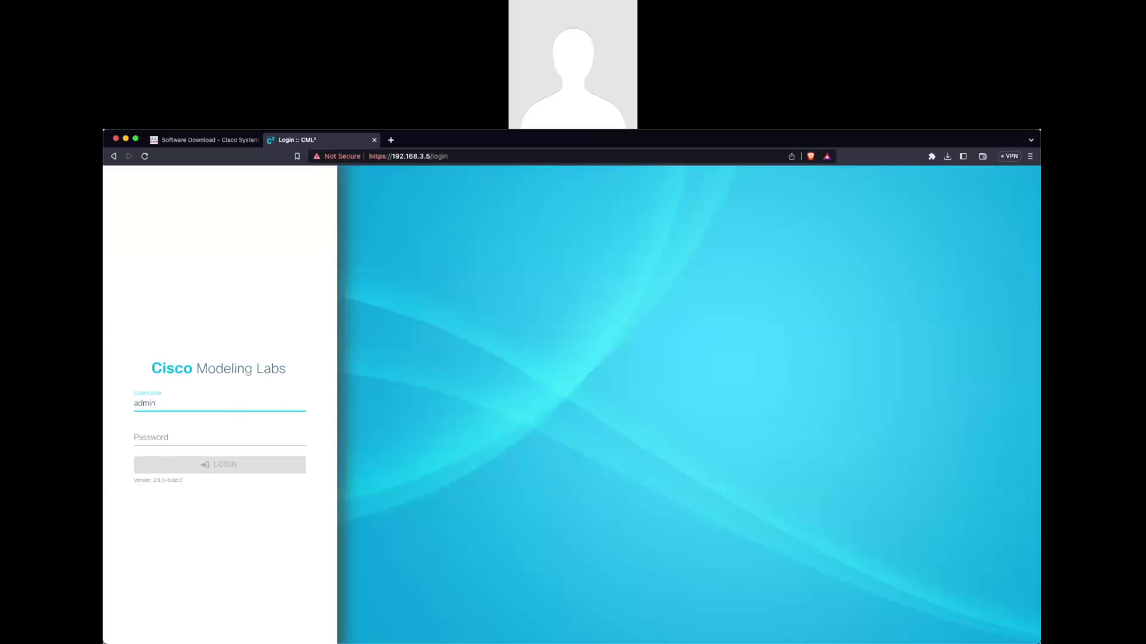
{"action": "key", "text": "Tab"}
{"action": "type", "text": "*******"}
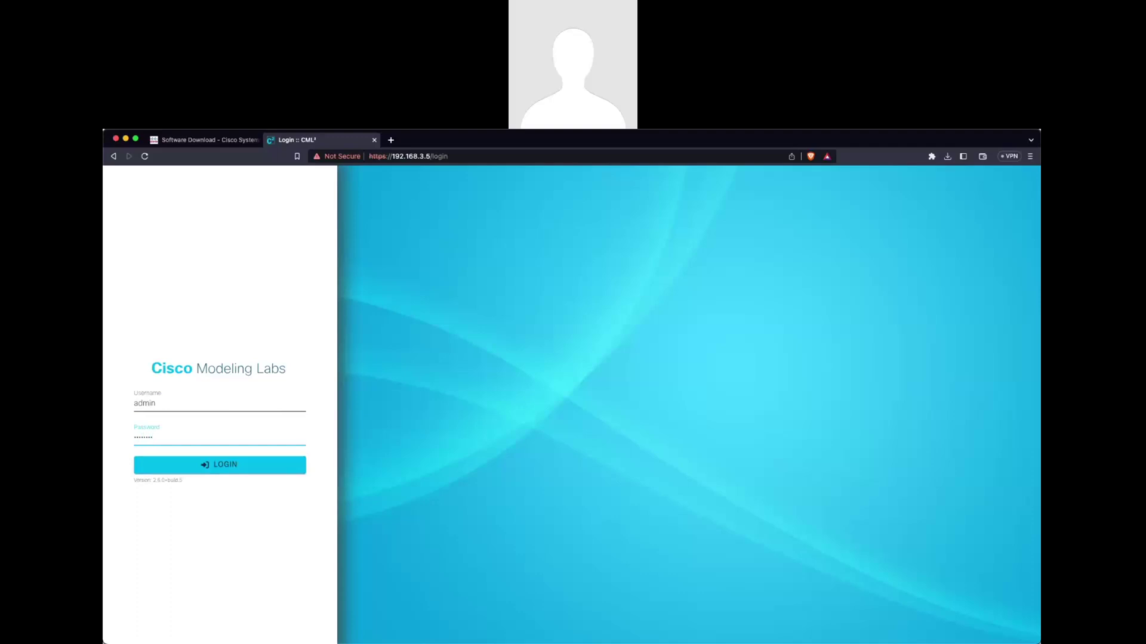
{"action": "key", "text": "Return"}
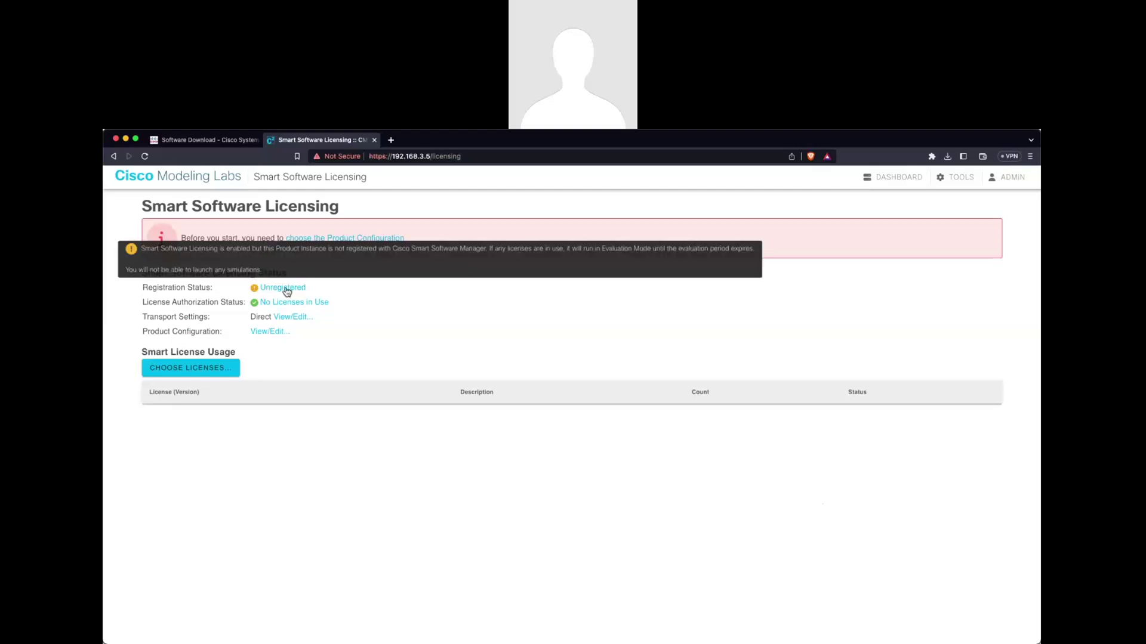
Save the Personal License (20 nodes) product configuration and begin entering the registration token.
{"action": "left_click", "coordinate": [365, 241]}
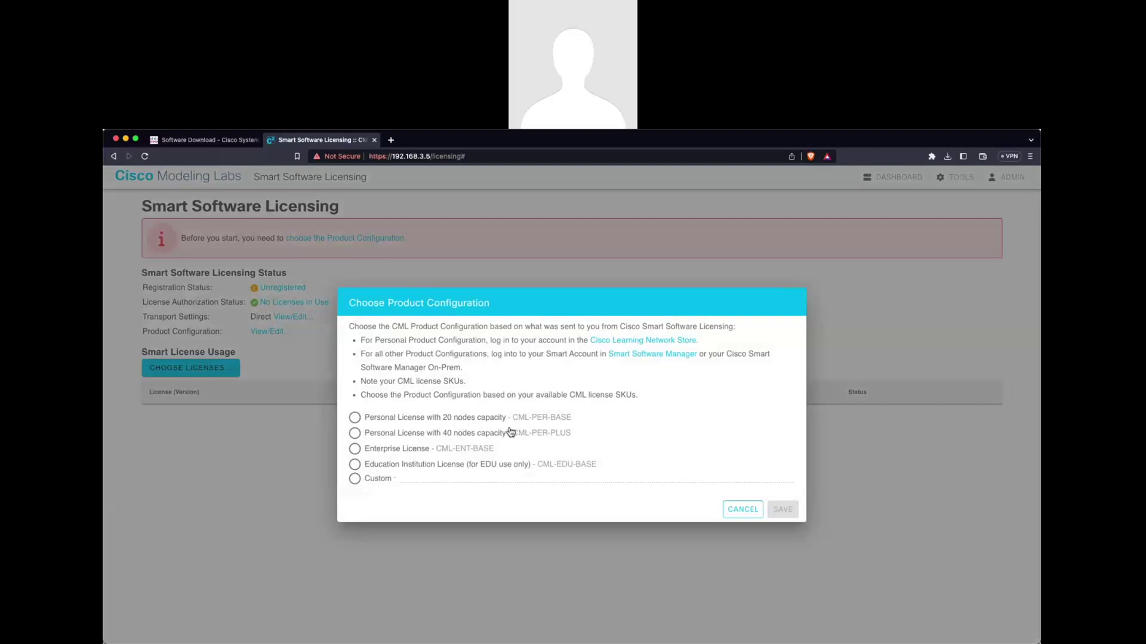
{"action": "left_click", "coordinate": [468, 420]}
{"action": "left_click", "coordinate": [782, 509]}
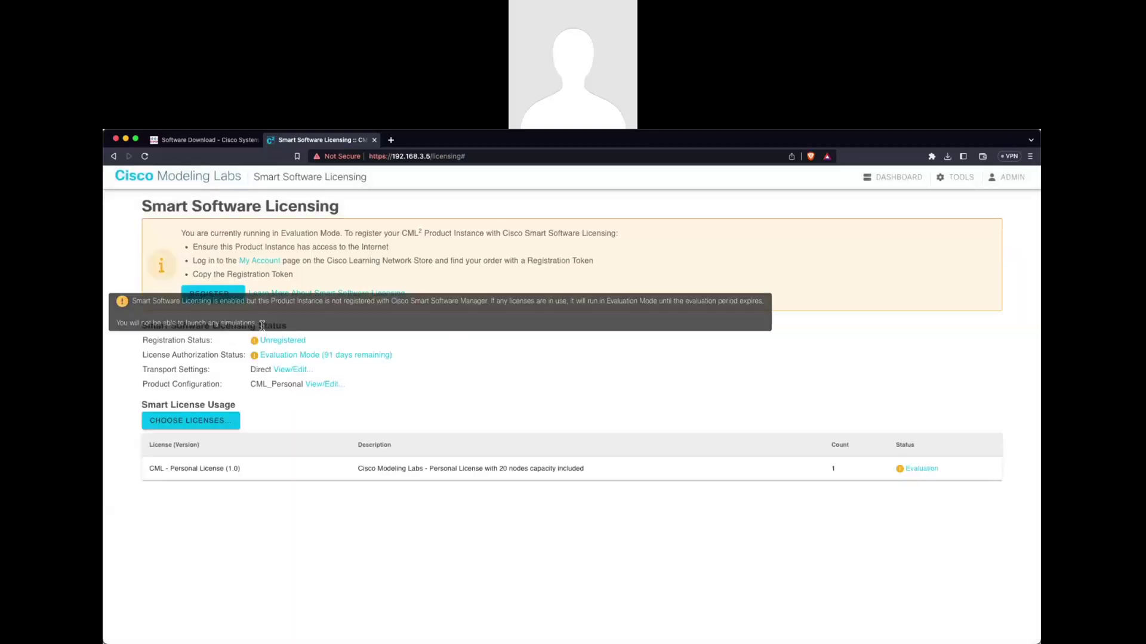
{"action": "left_click", "coordinate": [228, 296]}
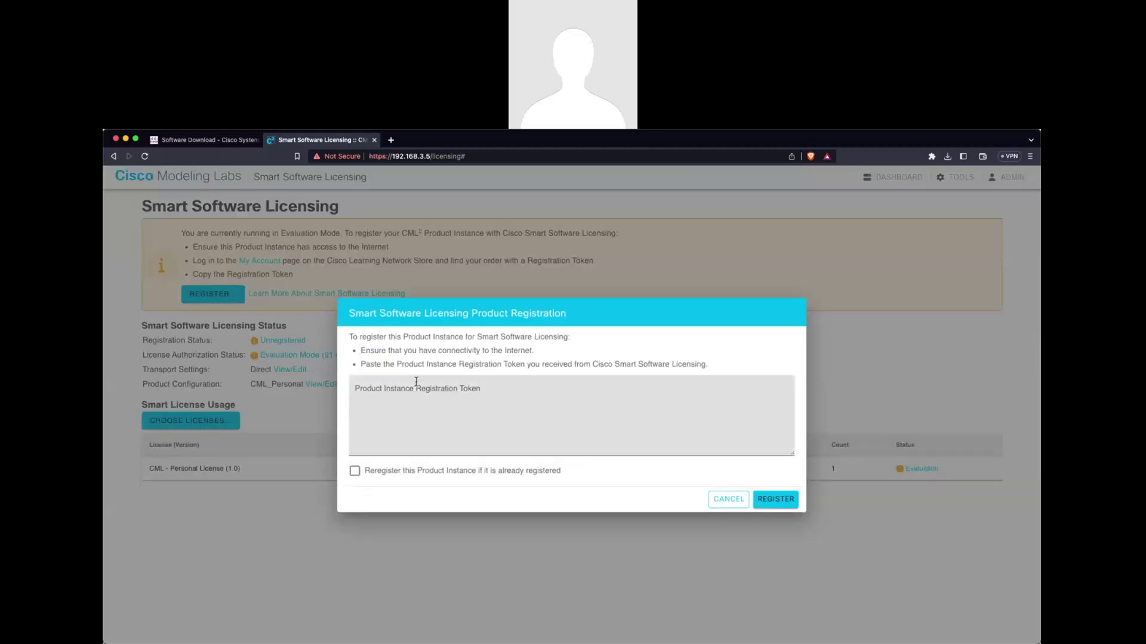
{"action": "left_click", "coordinate": [487, 392]}
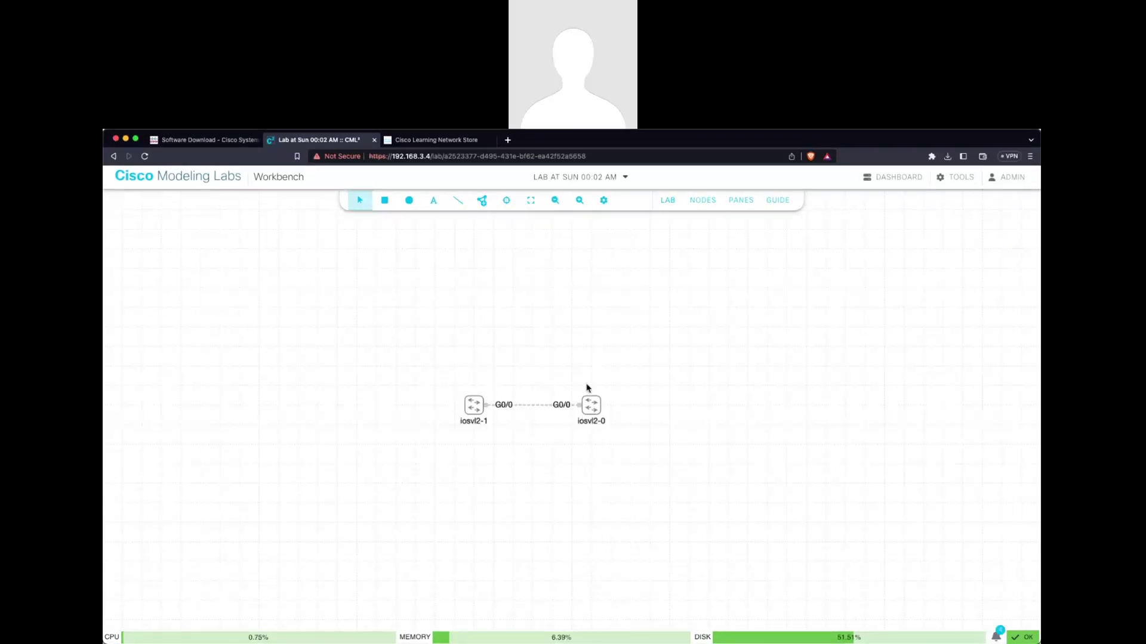
Recentre the lab canvas and start switch iosvl2-1 from its node actions.
{"action": "left_click", "coordinate": [482, 206]}
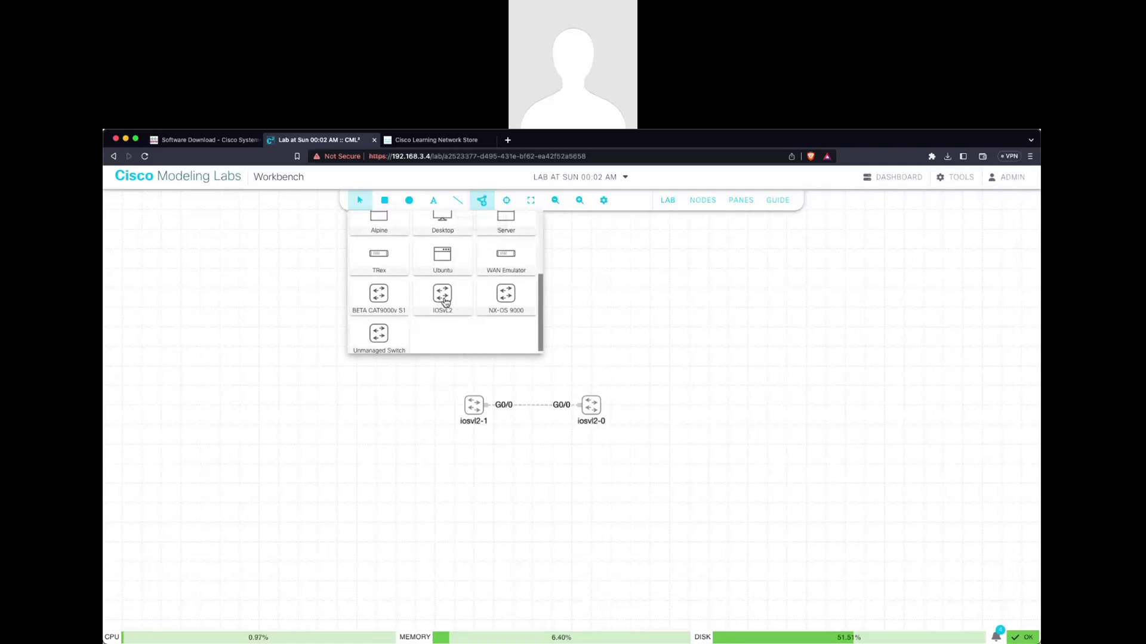
{"action": "left_click", "coordinate": [605, 343]}
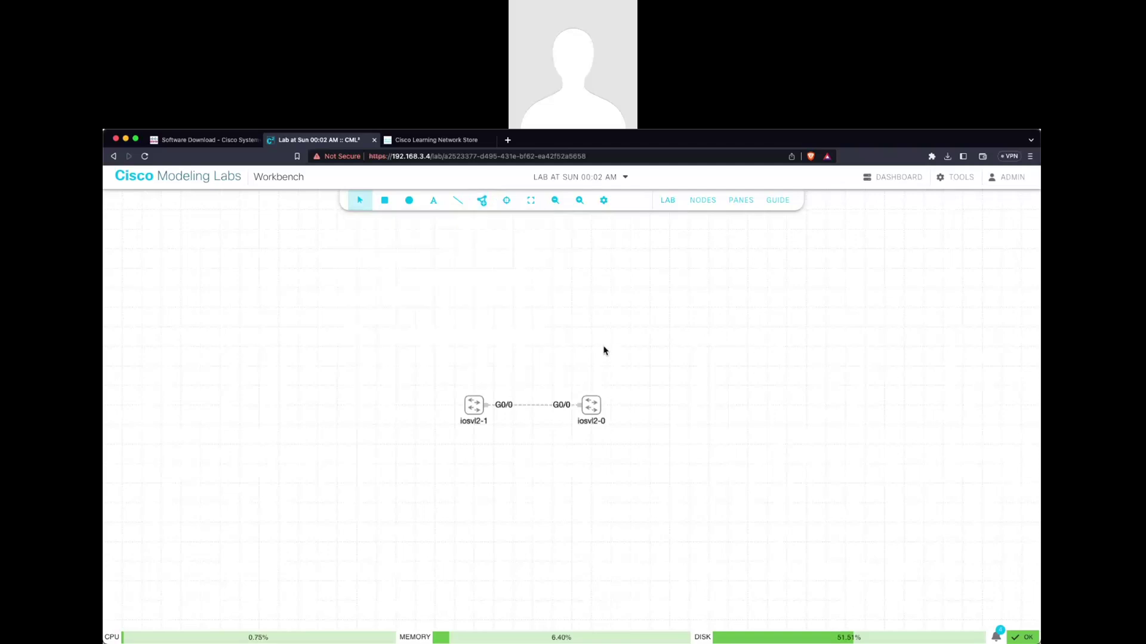
{"action": "right_click", "coordinate": [591, 402]}
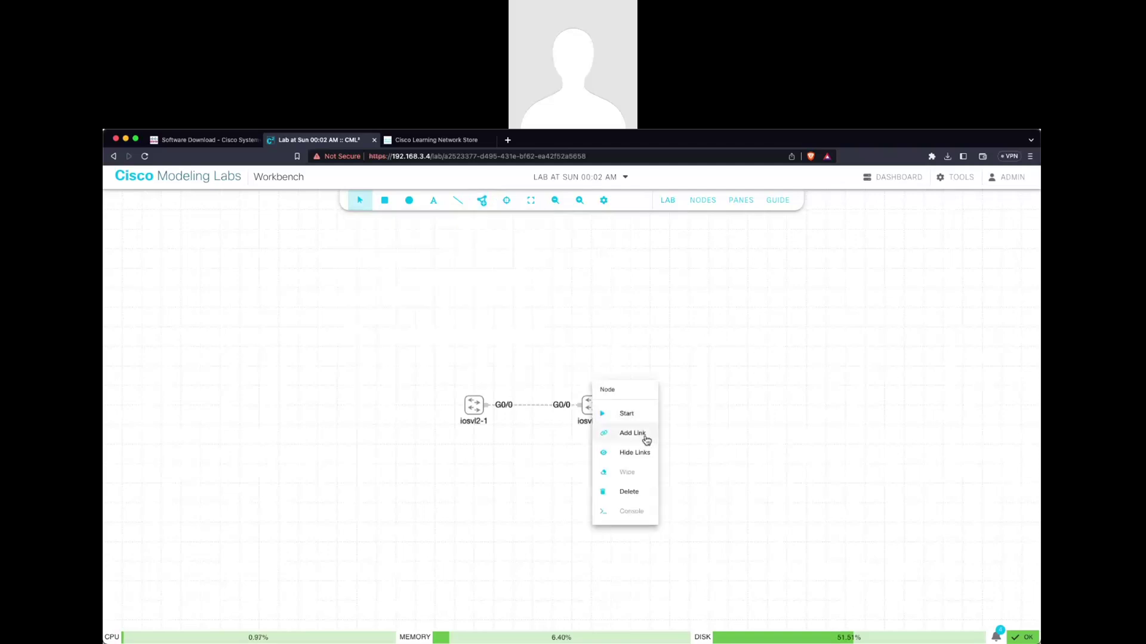
{"action": "left_click", "coordinate": [592, 294]}
{"action": "left_click_drag", "start_coordinate": [435, 367], "coordinate": [535, 440]}
{"action": "right_click", "coordinate": [535, 419]}
{"action": "left_click", "coordinate": [571, 434]}
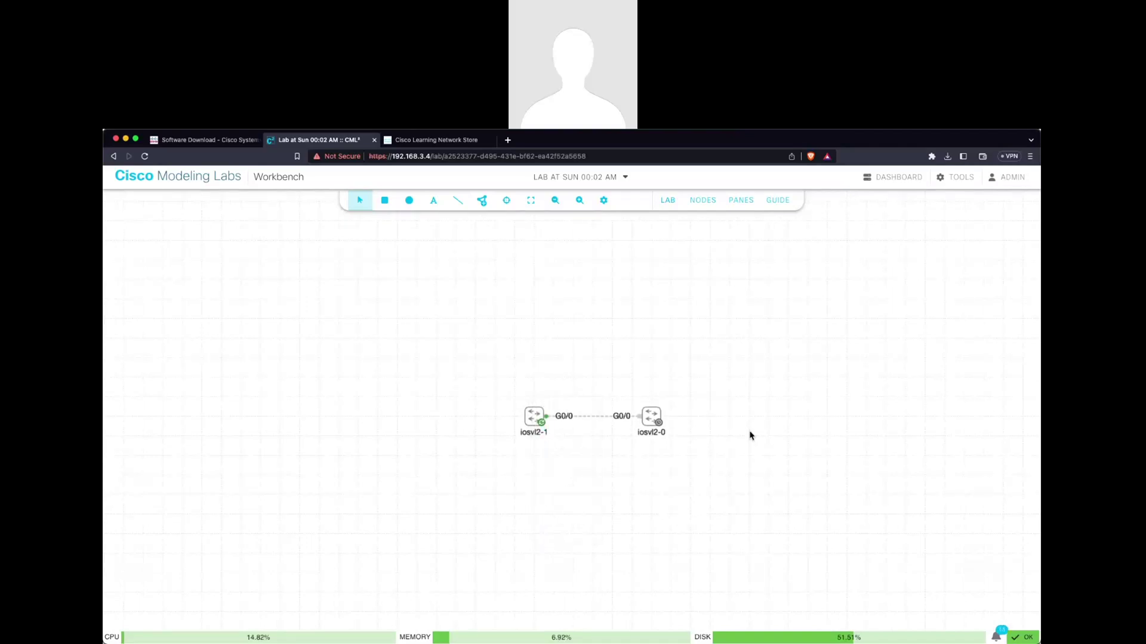